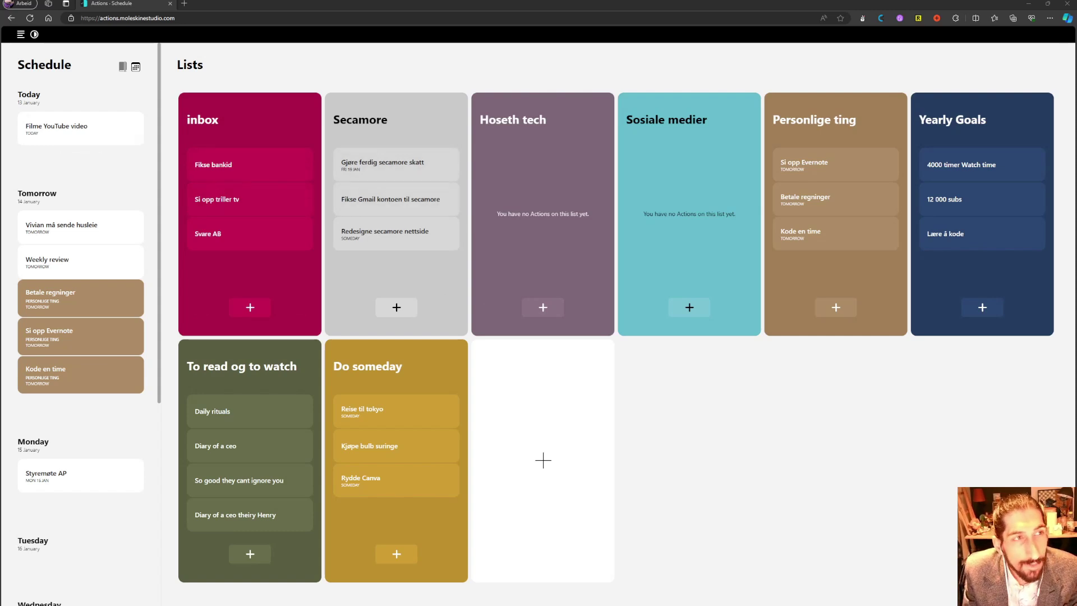
- Tick off today's 'Filme YouTube video' action, checking the Logbook before and after
{"action": "left_click", "coordinate": [123, 66]}
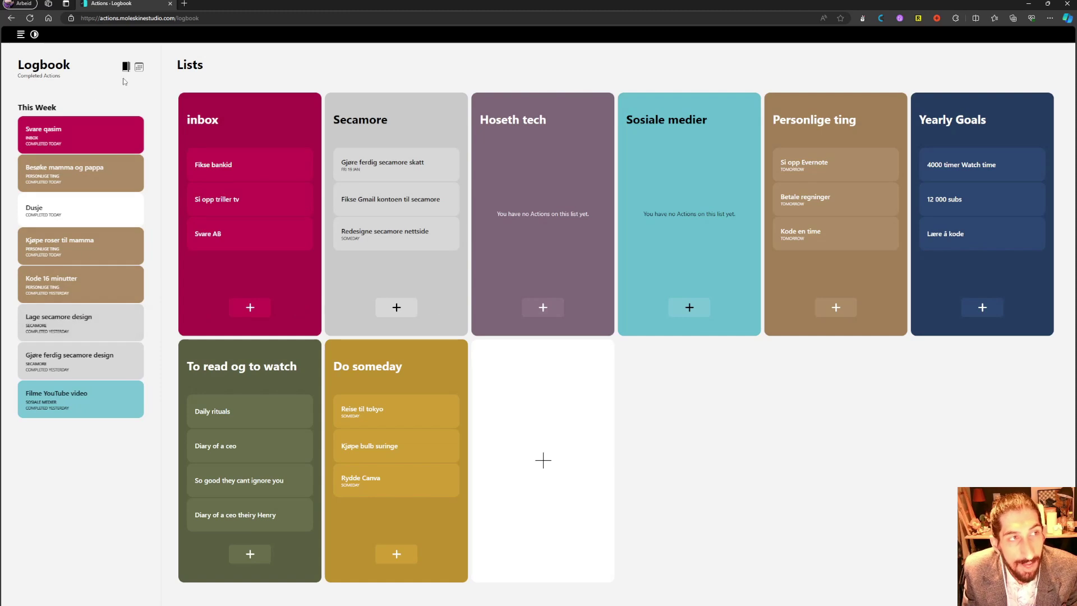
{"action": "left_click", "coordinate": [139, 67]}
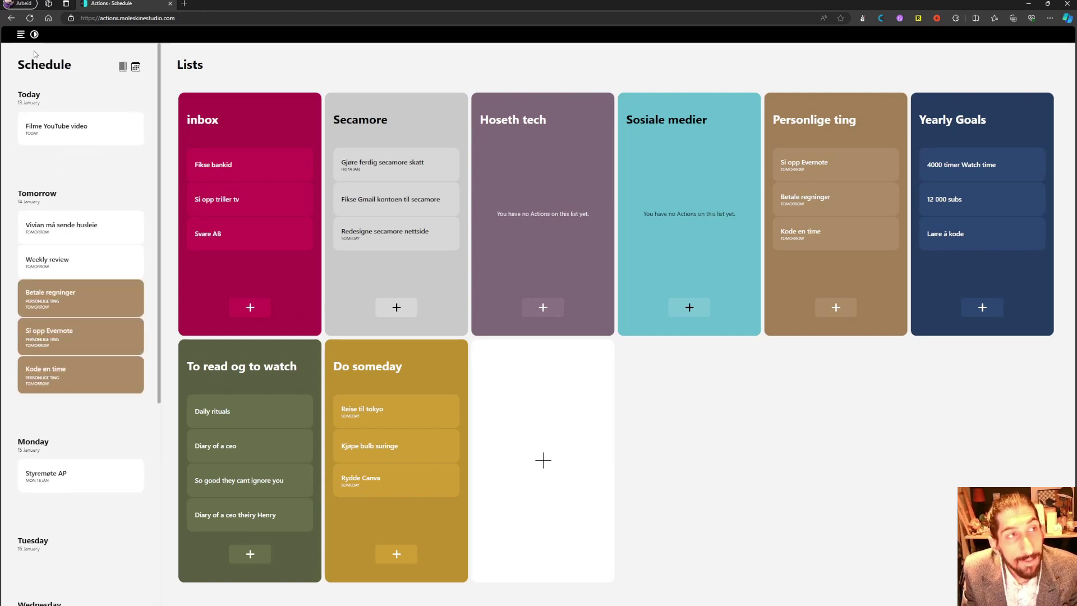
{"action": "mouse_move", "coordinate": [79, 128]}
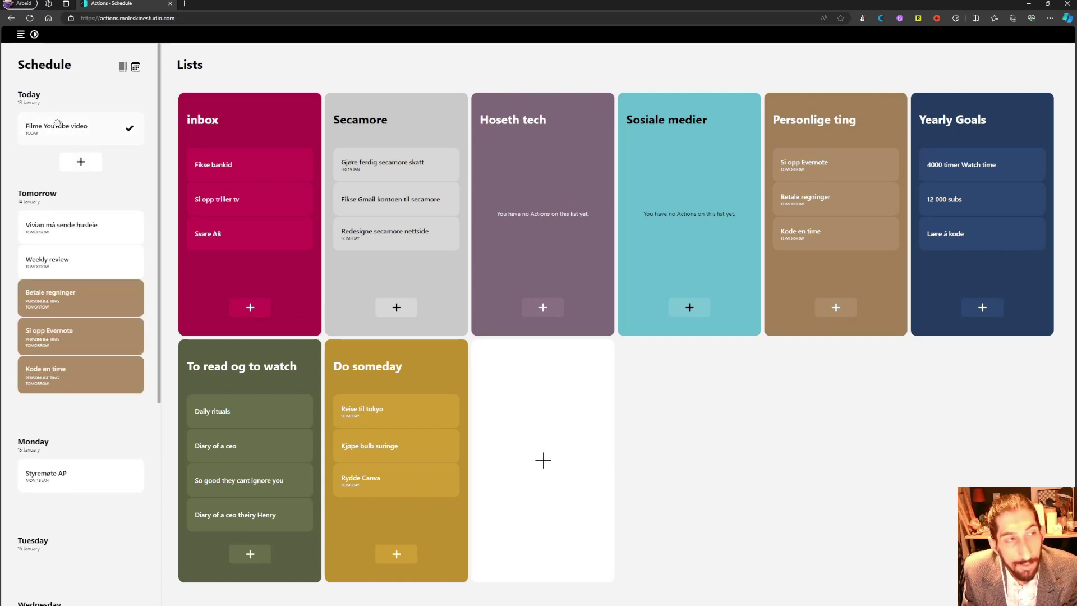
{"action": "scroll", "coordinate": [58, 123], "scroll_direction": "down", "scroll_amount": 2}
{"action": "scroll", "coordinate": [78, 129], "scroll_direction": "up", "scroll_amount": 2}
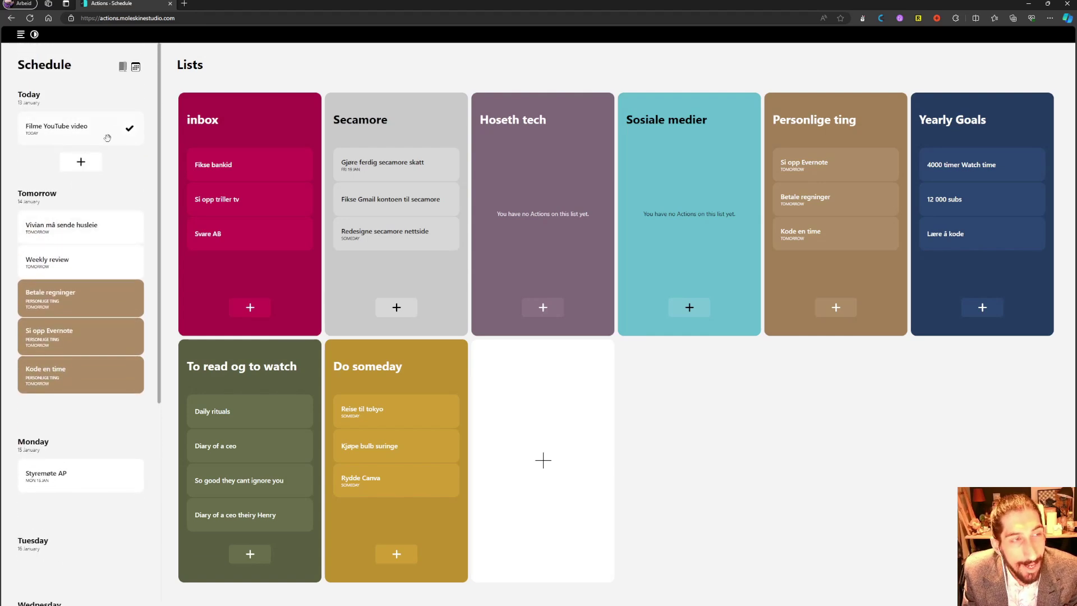
{"action": "left_click", "coordinate": [130, 128]}
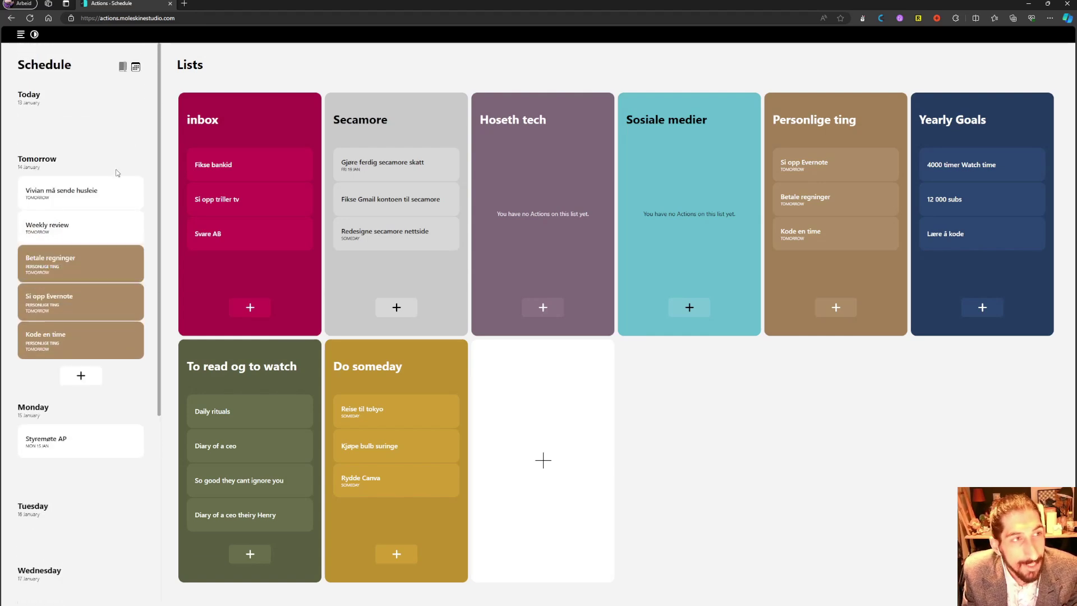
{"action": "left_click", "coordinate": [124, 67]}
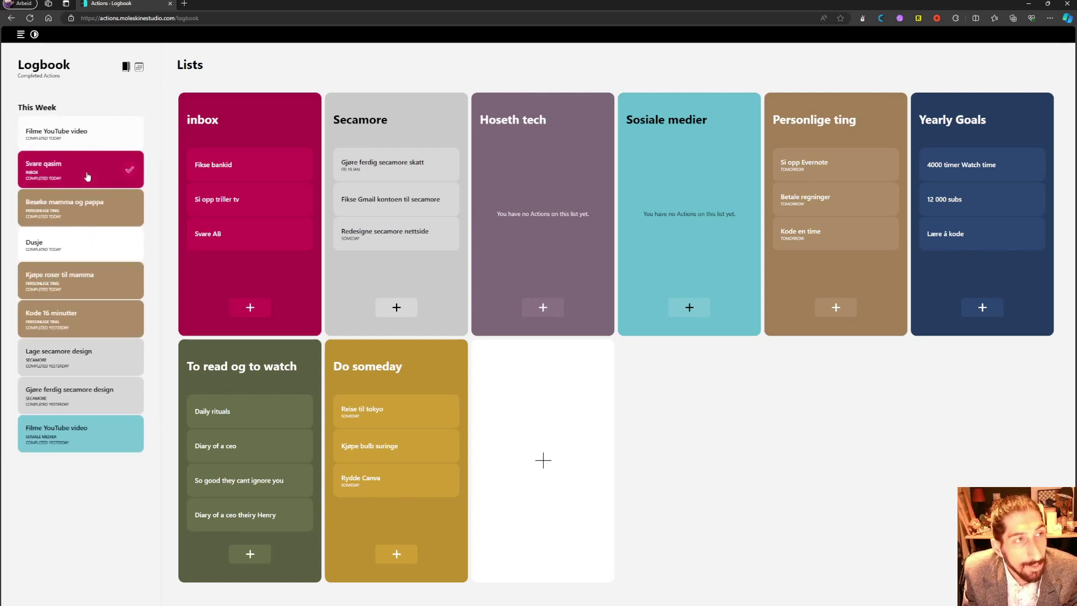
{"action": "left_click", "coordinate": [139, 67]}
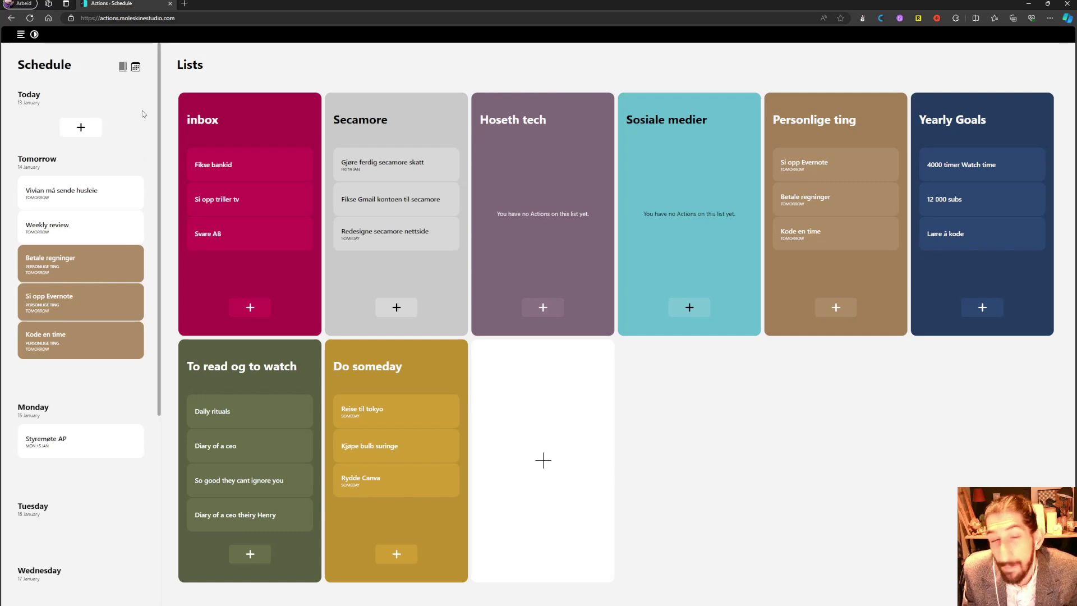
{"action": "mouse_move", "coordinate": [224, 166]}
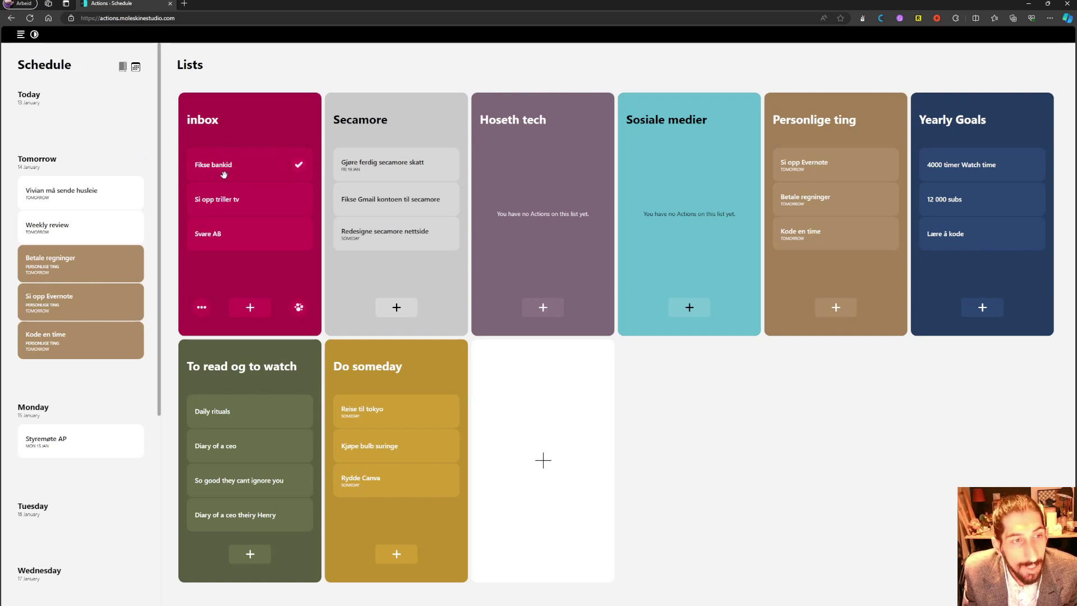
- Drag Fikse bankid, Si opp triller tv and Svare AB from the inbox into Personlige ting
{"action": "mouse_move", "coordinate": [217, 168]}
{"action": "left_mouse_down"}
{"action": "mouse_move", "coordinate": [578, 176]}
{"action": "mouse_move", "coordinate": [848, 224]}
{"action": "left_mouse_up"}
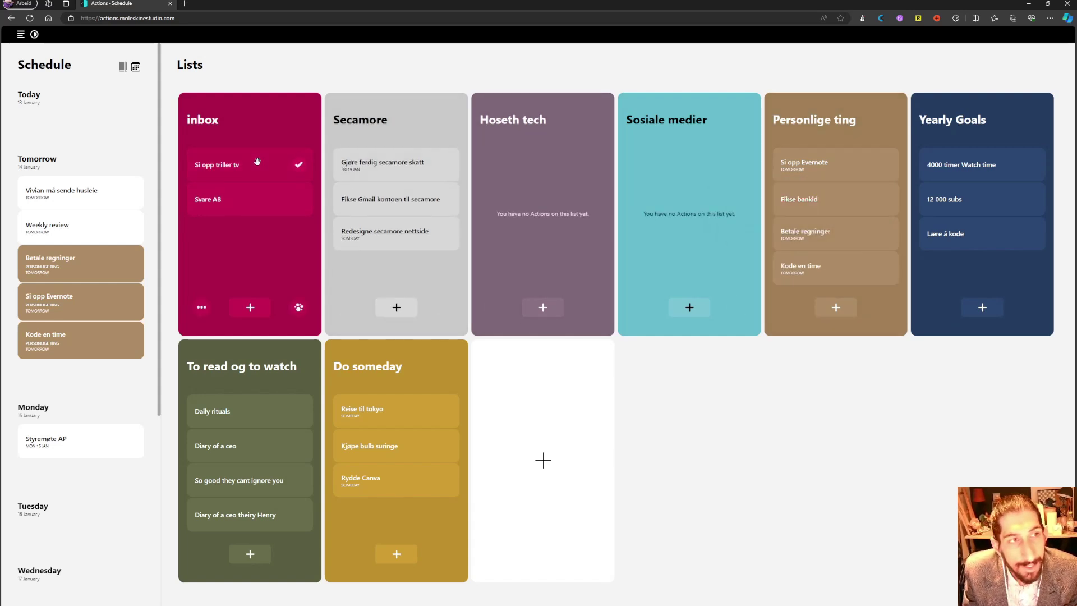
{"action": "left_click_drag", "start_coordinate": [256, 162], "coordinate": [764, 166]}
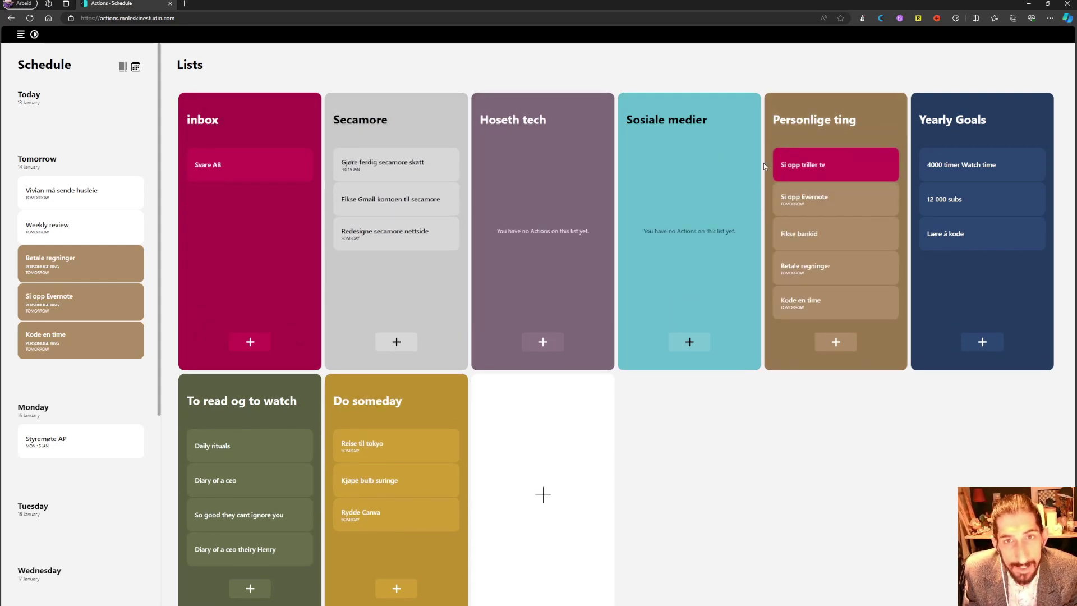
{"action": "left_click_drag", "start_coordinate": [218, 164], "coordinate": [806, 271]}
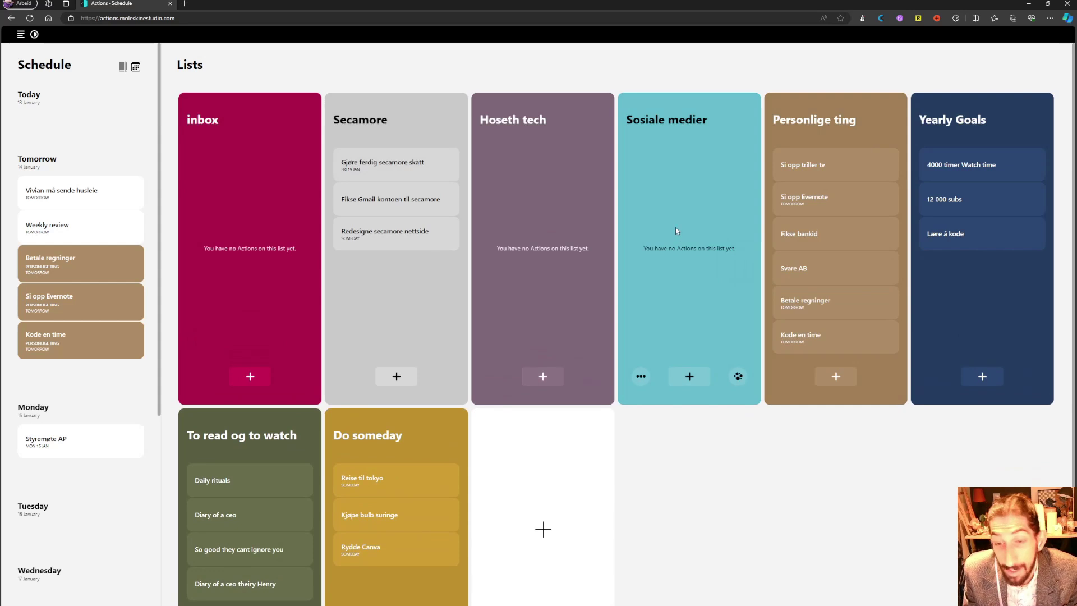
{"action": "mouse_move", "coordinate": [249, 252]}
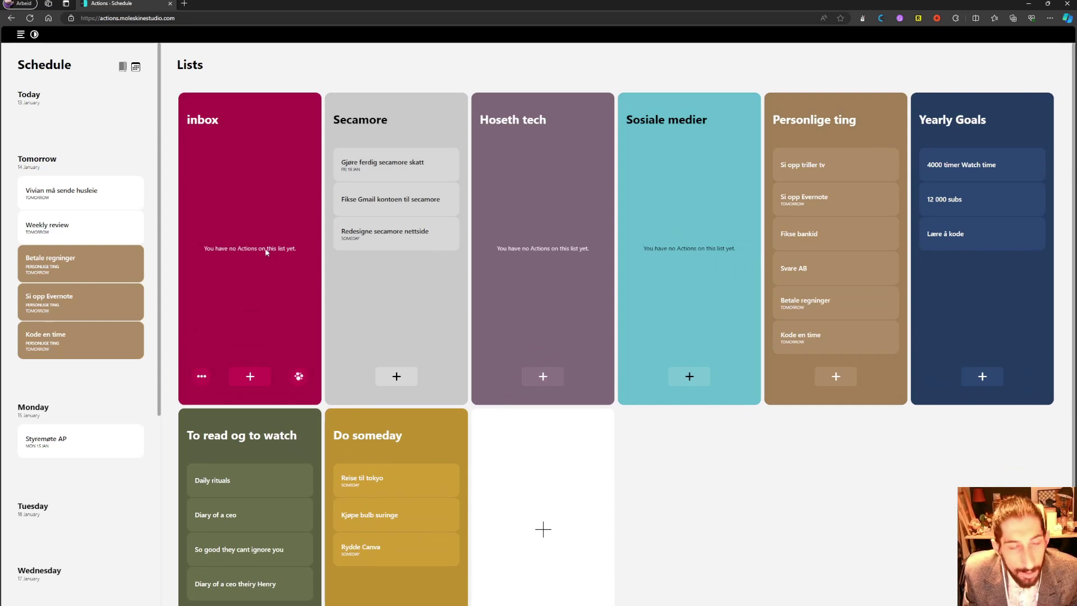
{"action": "scroll", "coordinate": [258, 218], "scroll_direction": "down", "scroll_amount": 1}
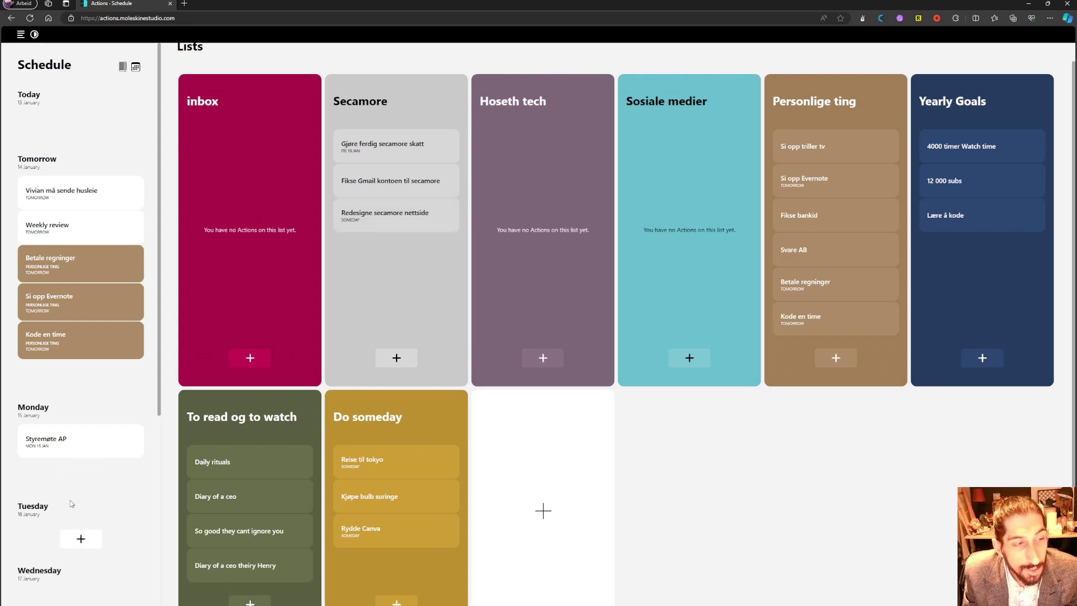
{"action": "scroll", "coordinate": [62, 449], "scroll_direction": "down", "scroll_amount": 5}
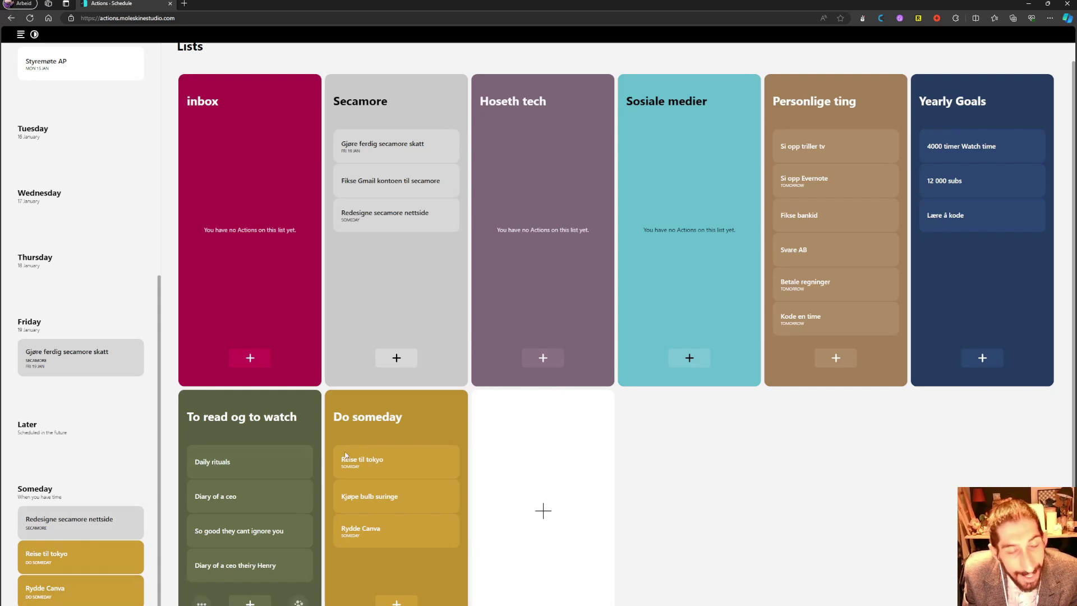
{"action": "scroll", "coordinate": [68, 561], "scroll_direction": "up", "scroll_amount": 5}
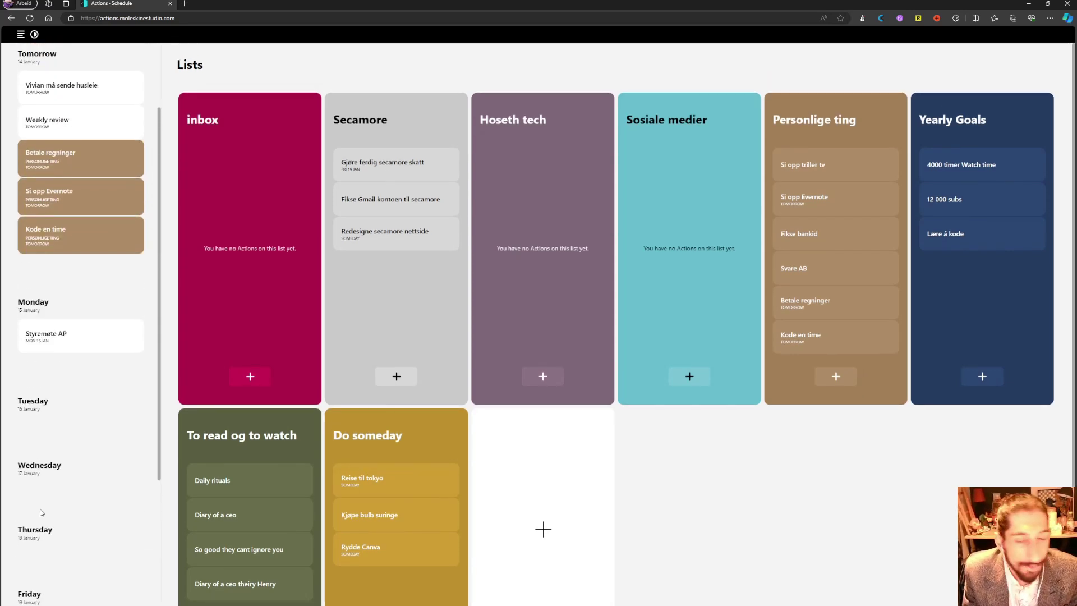
{"action": "scroll", "coordinate": [71, 535], "scroll_direction": "up", "scroll_amount": 2}
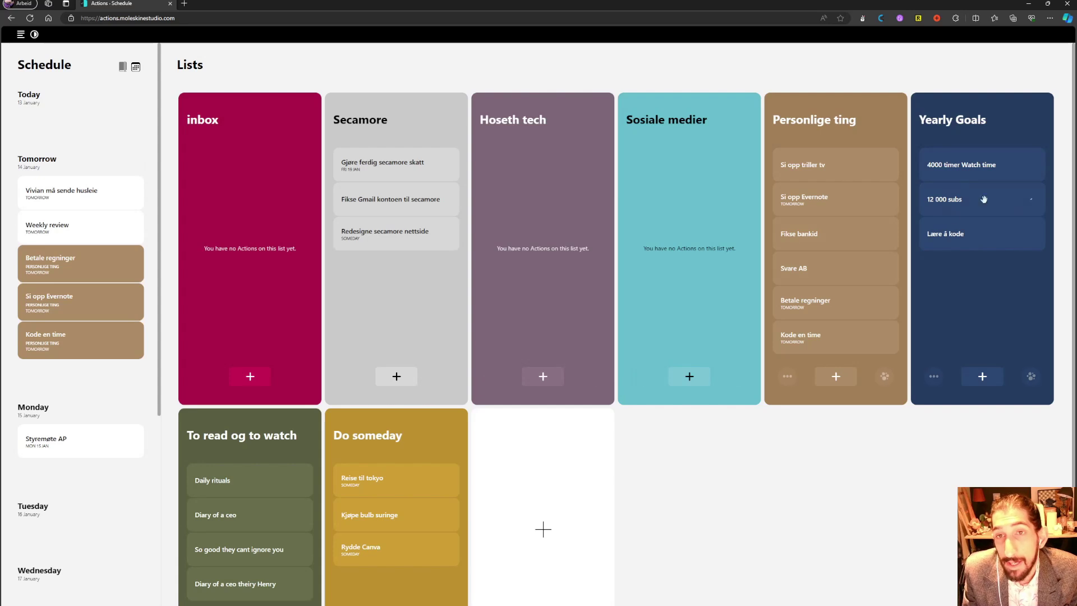
{"action": "mouse_move", "coordinate": [542, 277]}
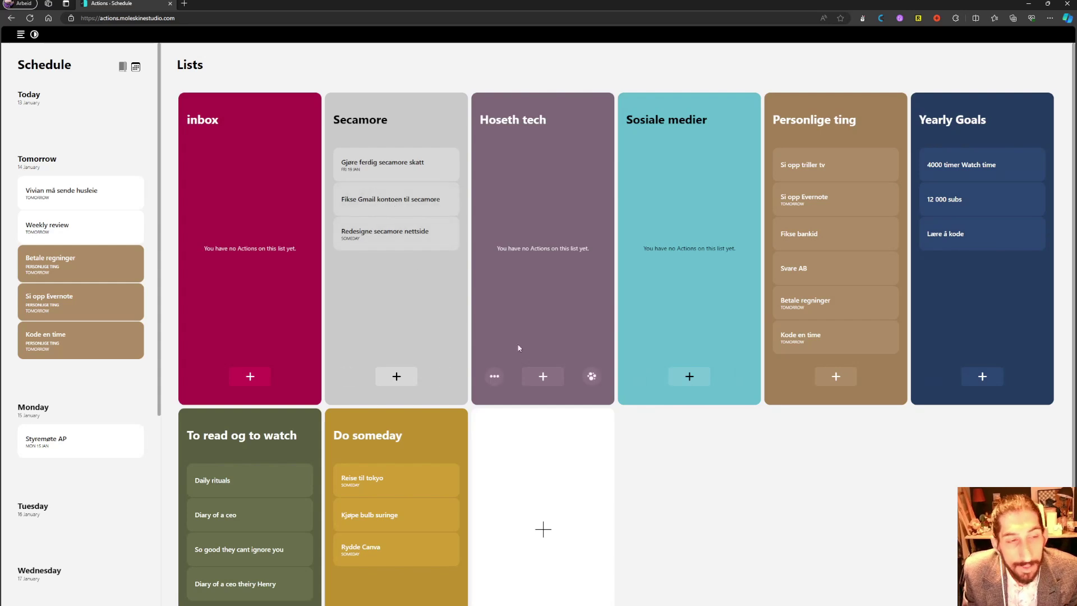
- Set the Svare AB task's schedule to Tomorrow in its detail panel
{"action": "mouse_move", "coordinate": [796, 270]}
{"action": "left_mouse_down"}
{"action": "mouse_move", "coordinate": [529, 174]}
{"action": "mouse_move", "coordinate": [736, 215]}
{"action": "mouse_move", "coordinate": [842, 269]}
{"action": "left_mouse_up"}
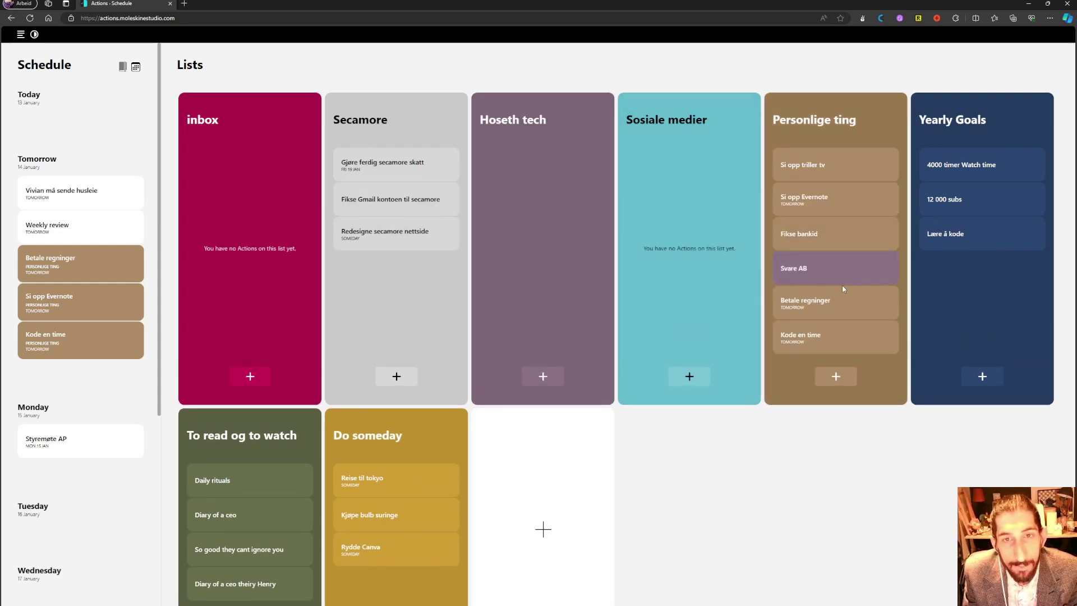
{"action": "left_click", "coordinate": [848, 271]}
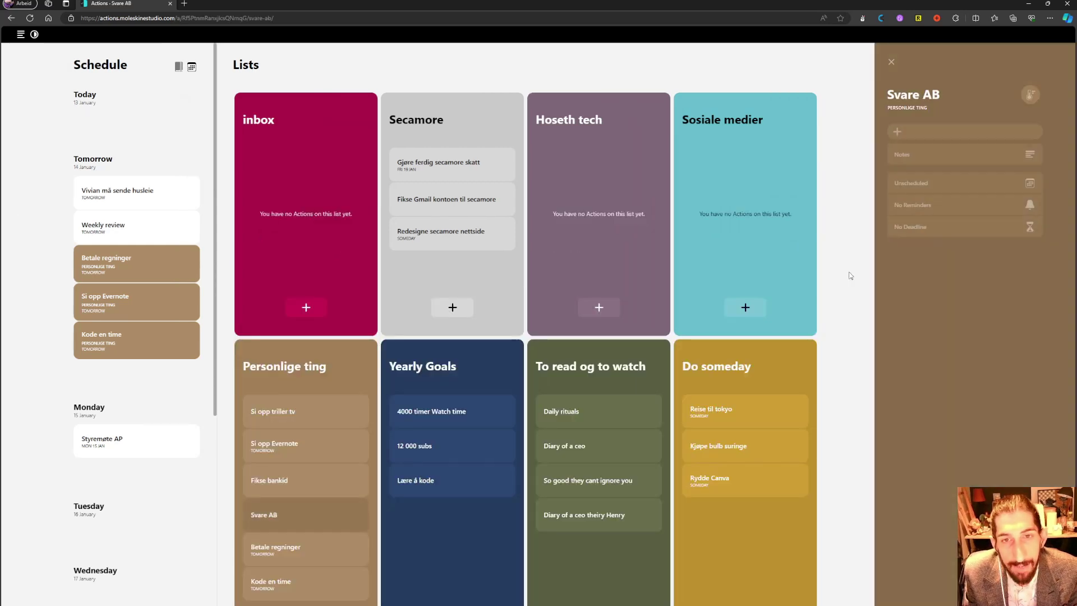
{"action": "left_click", "coordinate": [953, 186]}
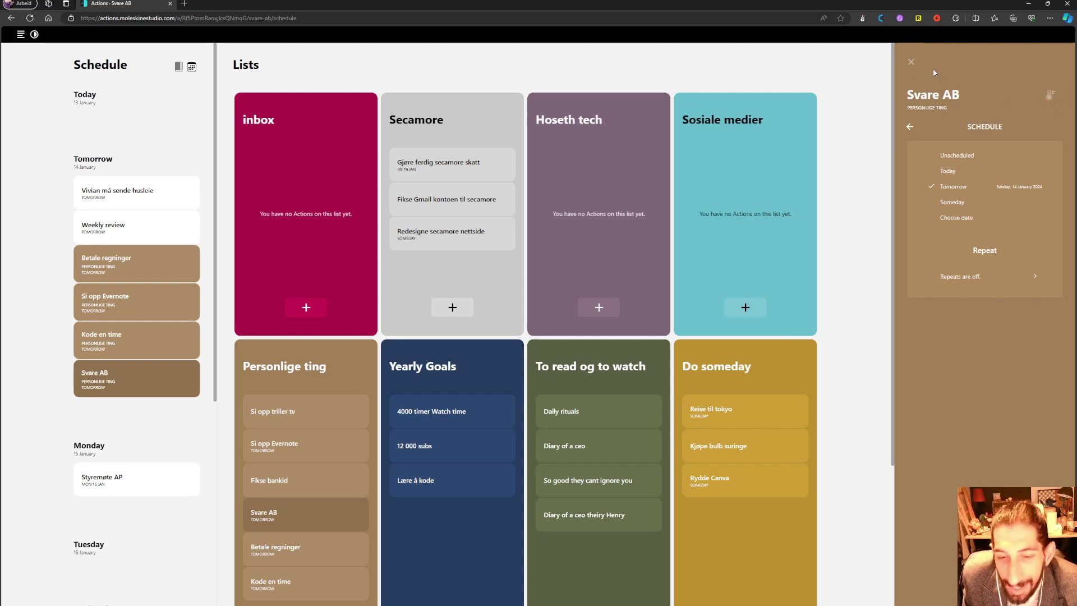
{"action": "mouse_move", "coordinate": [1030, 94]}
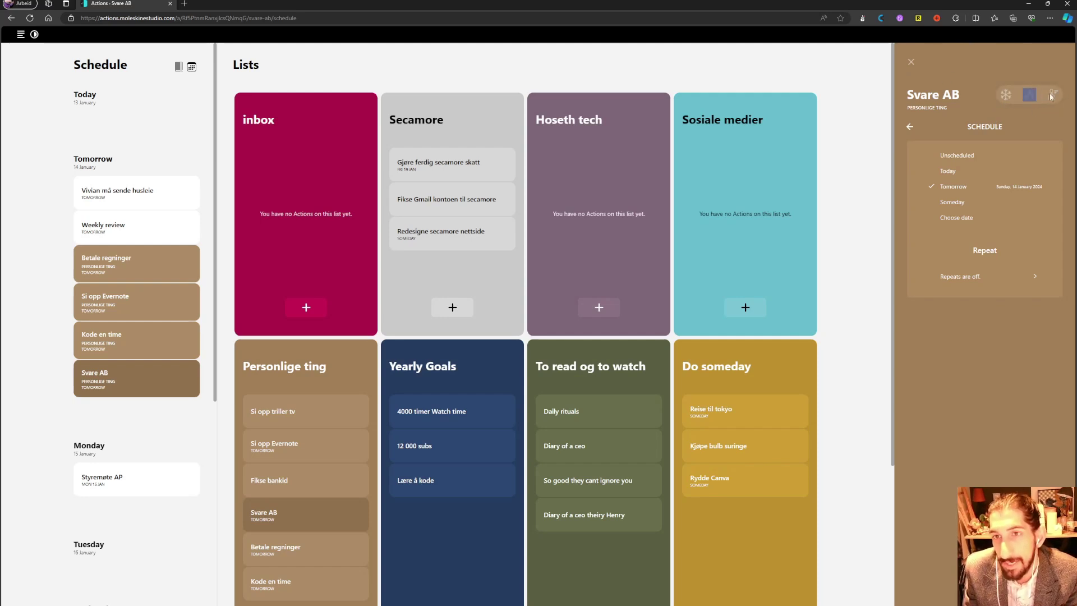
{"action": "left_click", "coordinate": [911, 63]}
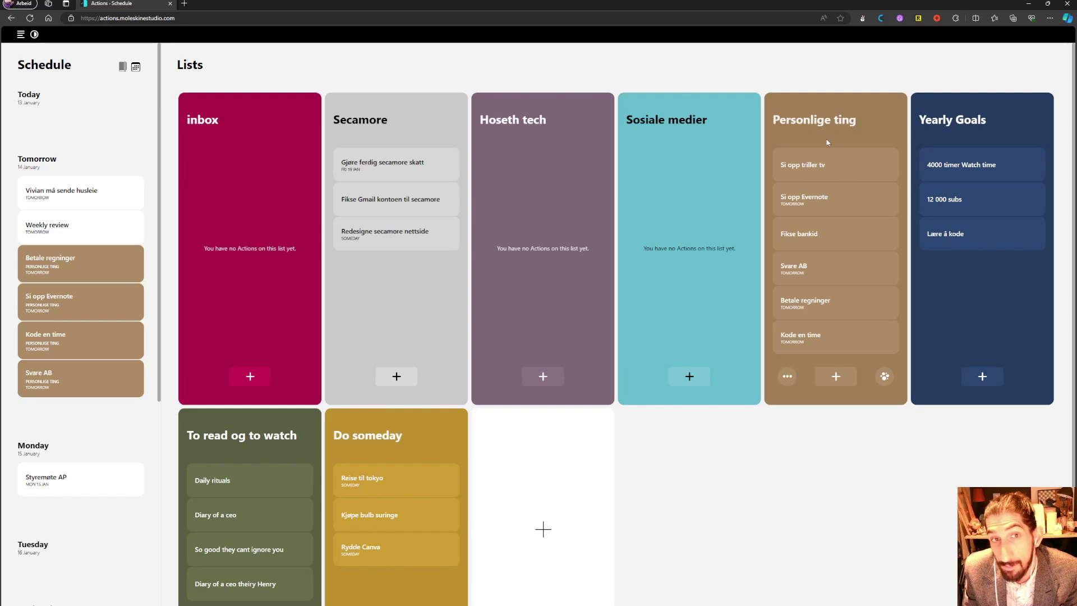
- Give 'Fikse Gmail kontoen til secamore' the date Monday 15 January using the date picker
{"action": "scroll", "coordinate": [370, 187], "scroll_direction": "down", "scroll_amount": 1}
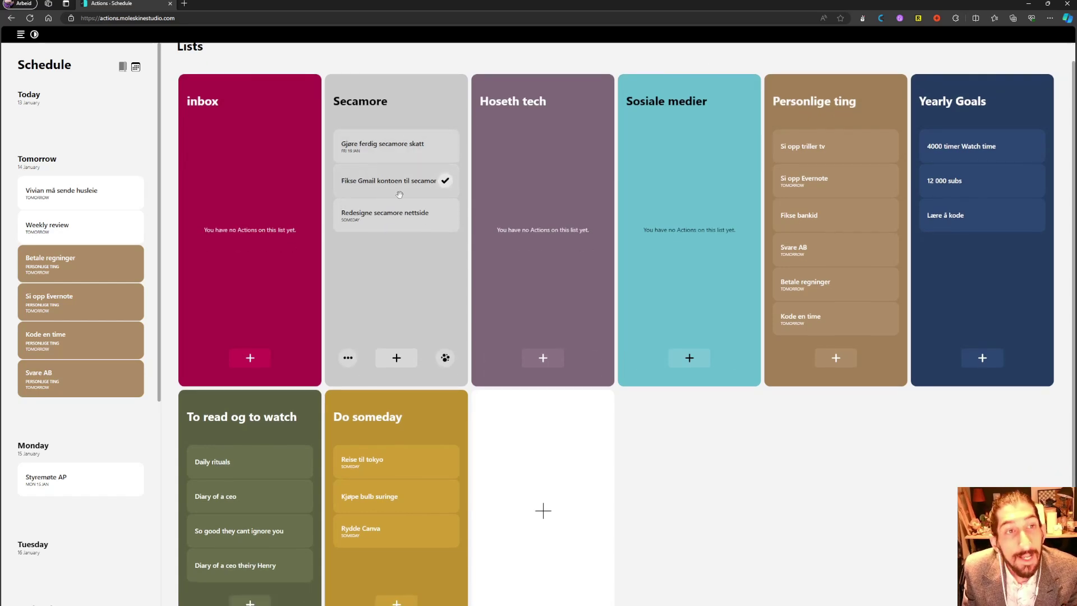
{"action": "left_click", "coordinate": [397, 188]}
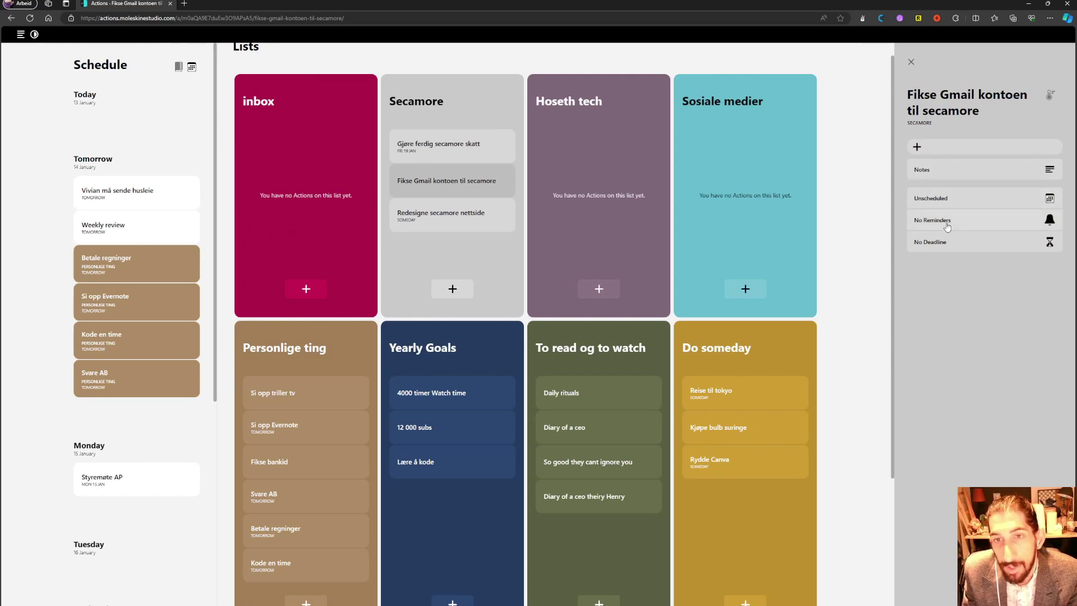
{"action": "left_click", "coordinate": [947, 203]}
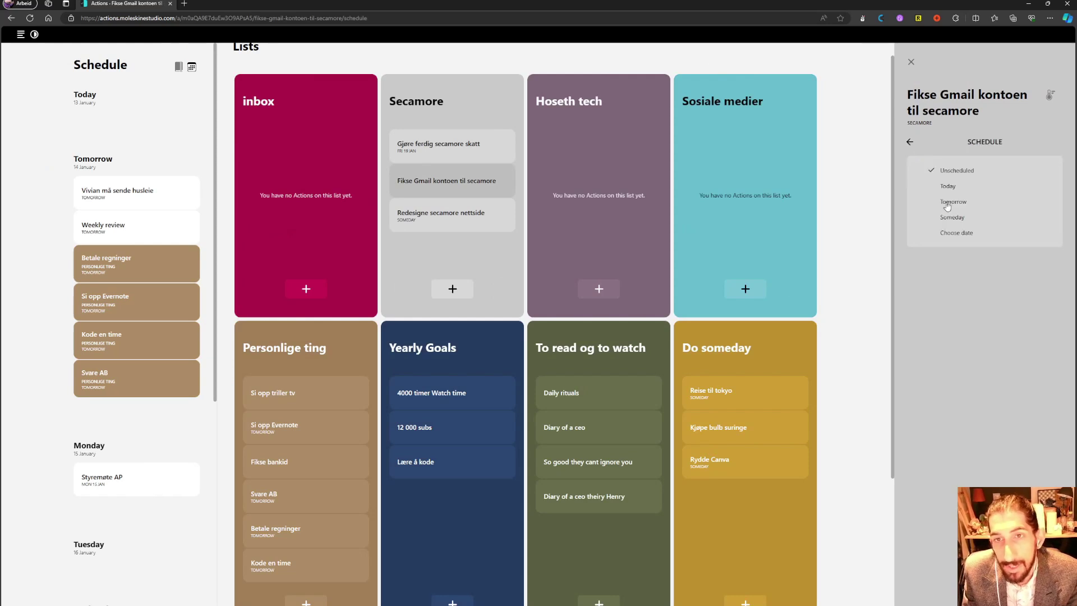
{"action": "left_click", "coordinate": [964, 234]}
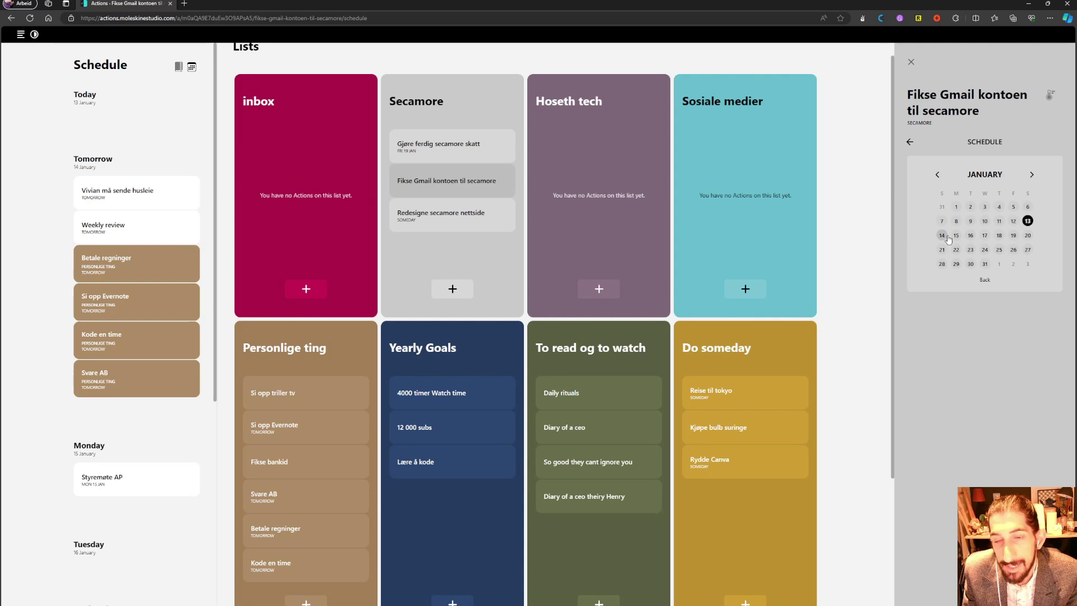
{"action": "left_click", "coordinate": [956, 236]}
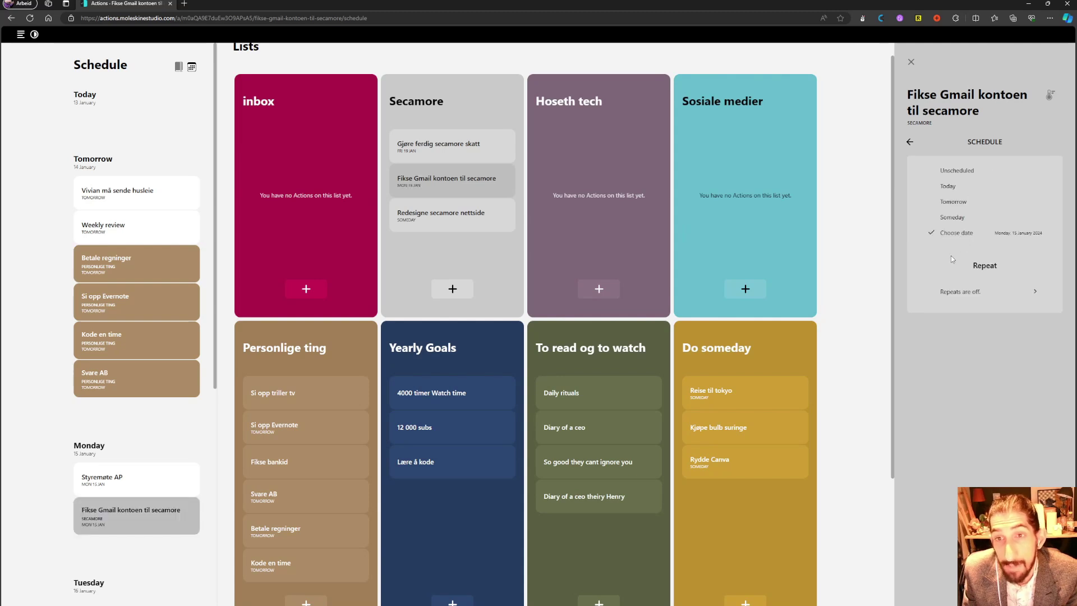
{"action": "left_click", "coordinate": [910, 141]}
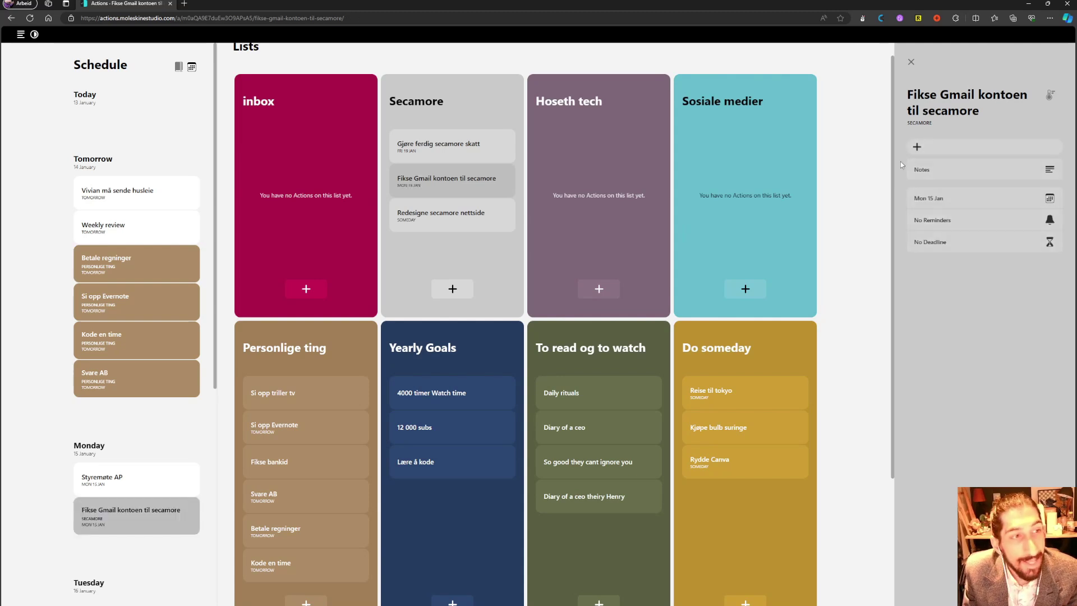
{"action": "scroll", "coordinate": [132, 544], "scroll_direction": "down", "scroll_amount": 2}
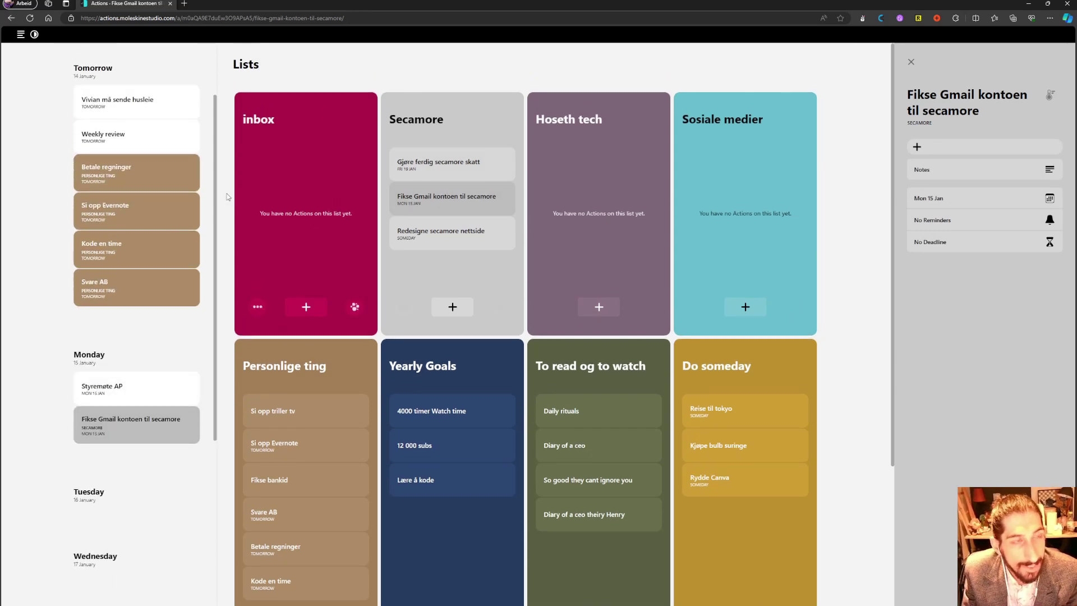
{"action": "scroll", "coordinate": [339, 242], "scroll_direction": "up", "scroll_amount": 1}
{"action": "left_click", "coordinate": [911, 61]}
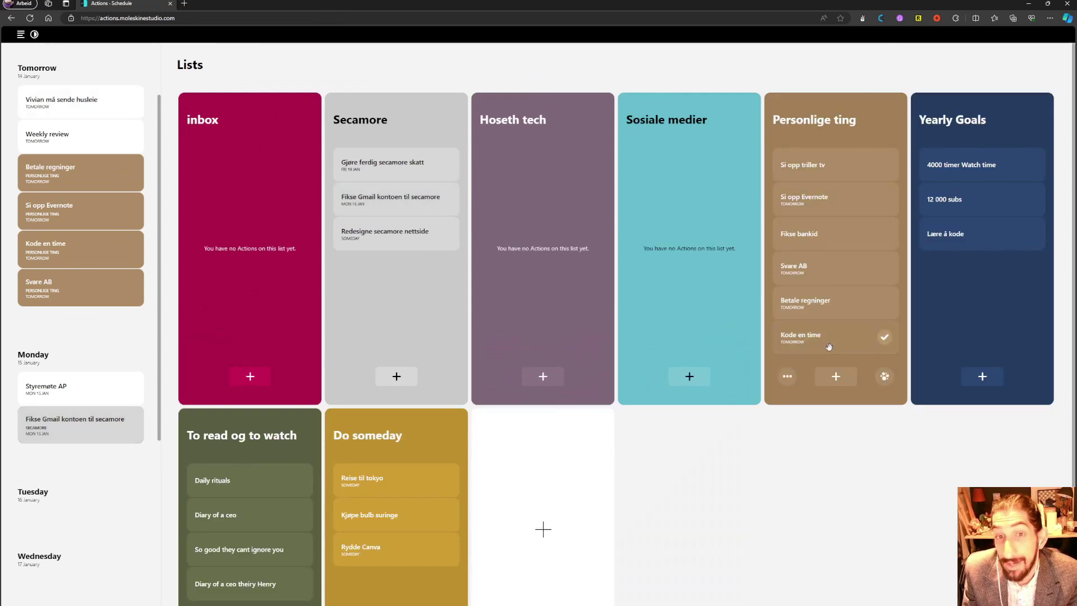
{"action": "left_click", "coordinate": [825, 339]}
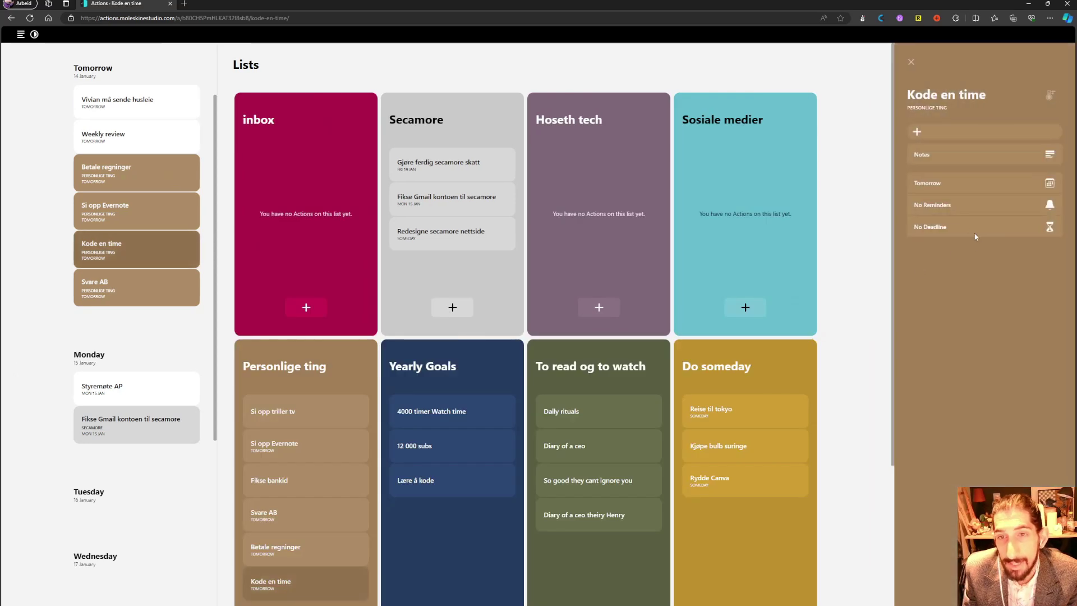
{"action": "left_click", "coordinate": [949, 227]}
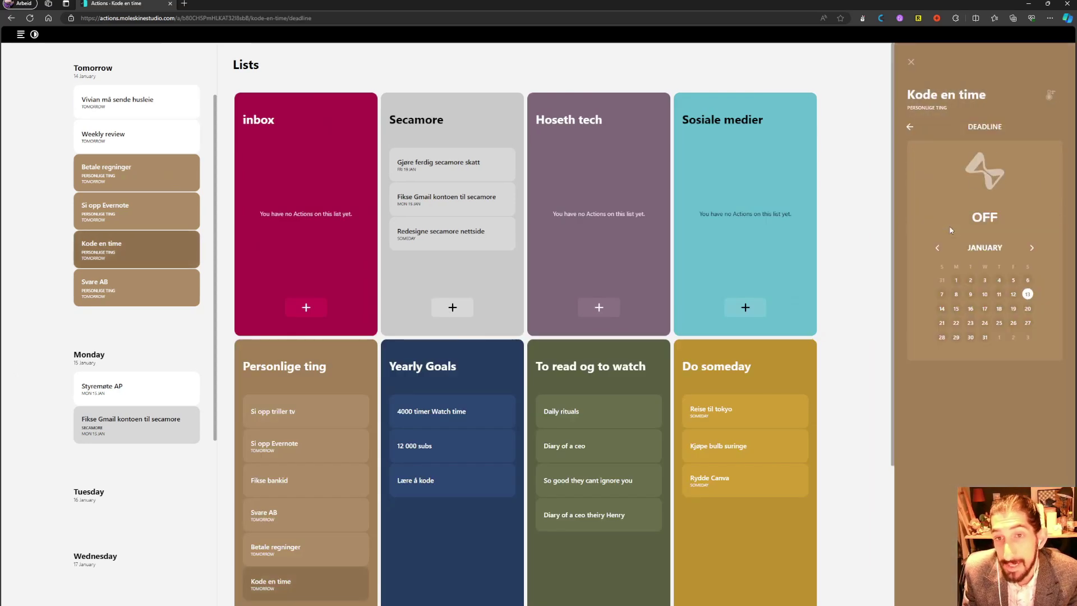
{"action": "left_click", "coordinate": [911, 62]}
{"action": "left_click", "coordinate": [831, 342]}
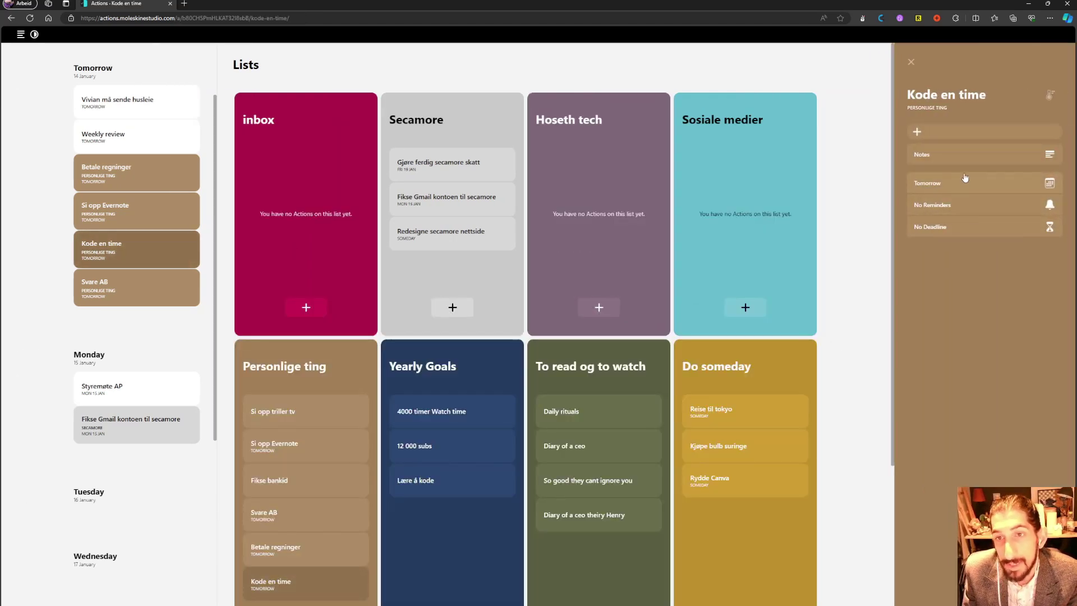
{"action": "left_click", "coordinate": [966, 154]}
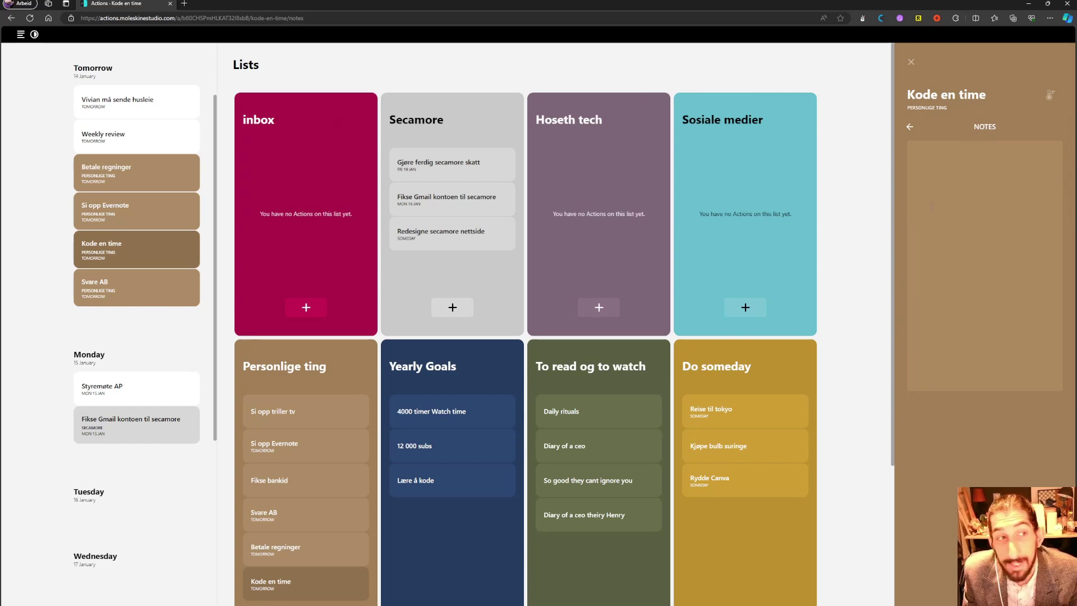
{"action": "left_click", "coordinate": [910, 128]}
{"action": "left_click", "coordinate": [911, 62]}
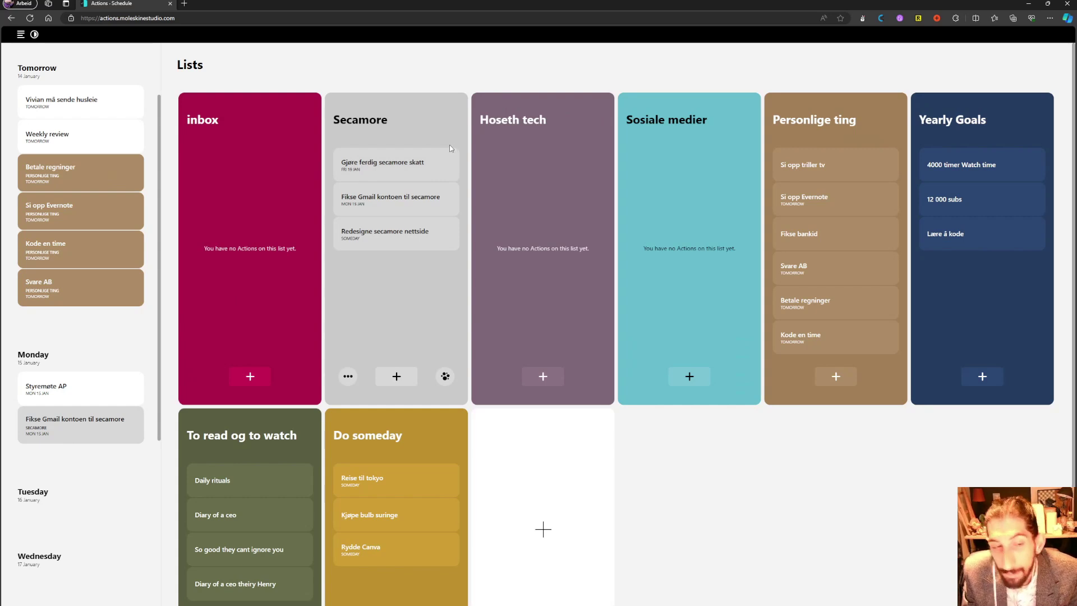
- Try the Secamore list's colour sets and grey, then settle on a dark red
{"action": "scroll", "coordinate": [334, 150], "scroll_direction": "down", "scroll_amount": 1}
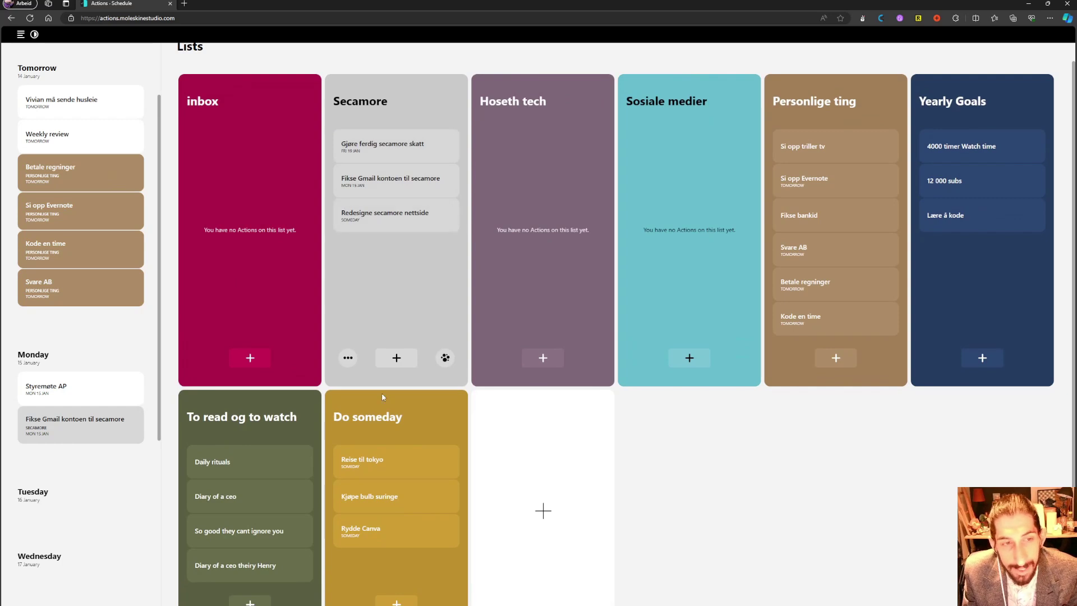
{"action": "left_click", "coordinate": [445, 357]}
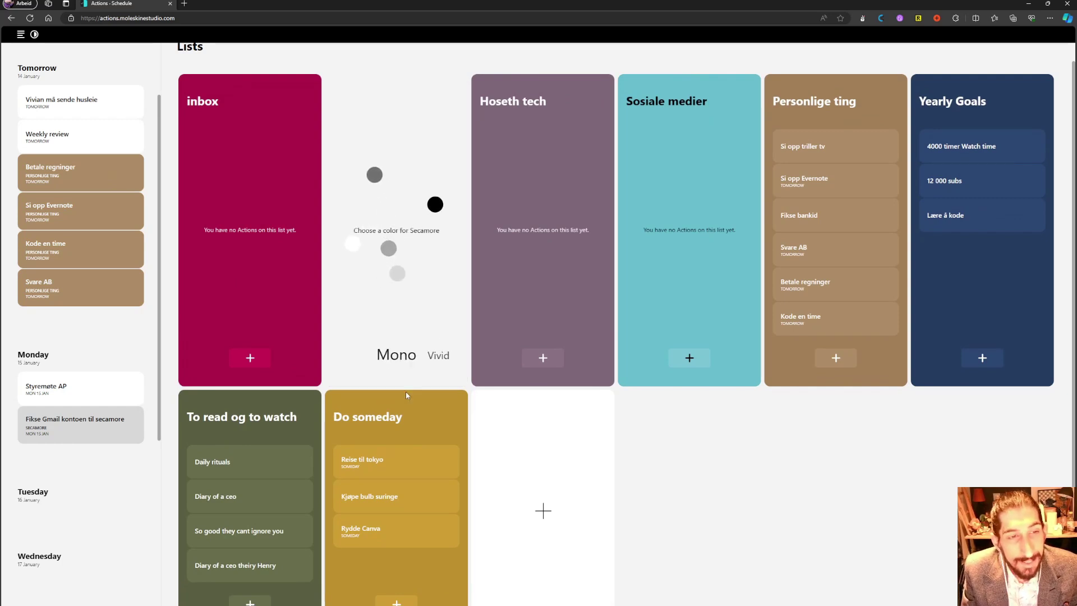
{"action": "left_click", "coordinate": [438, 356]}
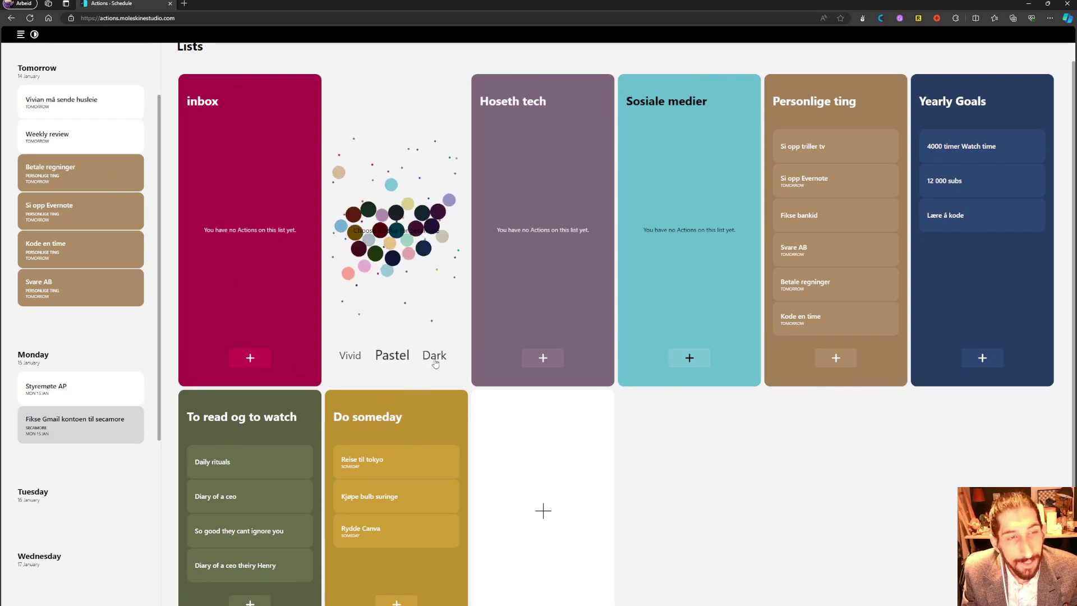
{"action": "left_click", "coordinate": [435, 357]}
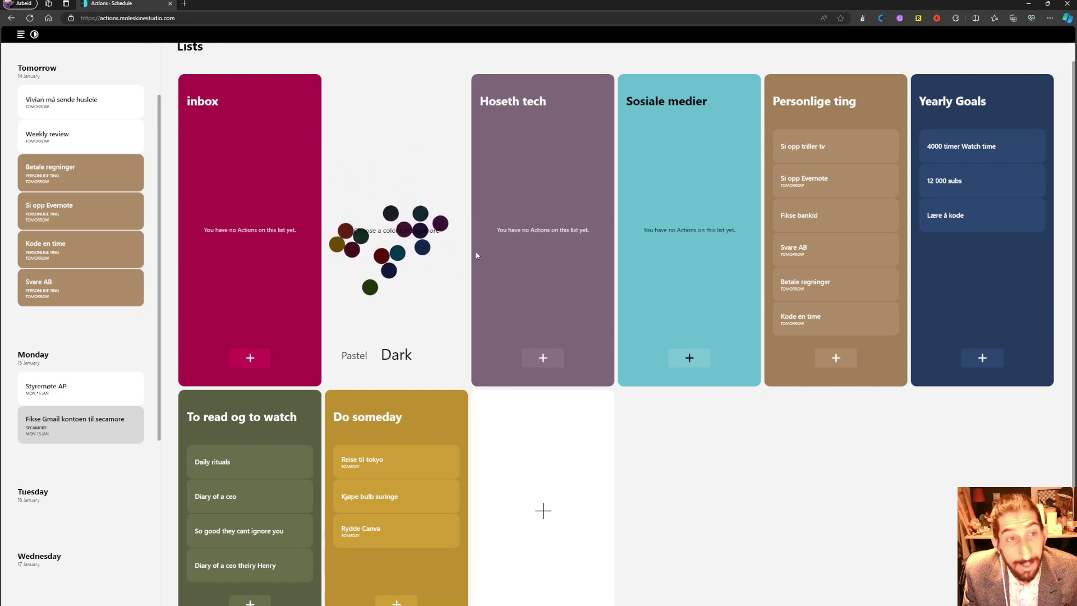
{"action": "left_click", "coordinate": [354, 356]}
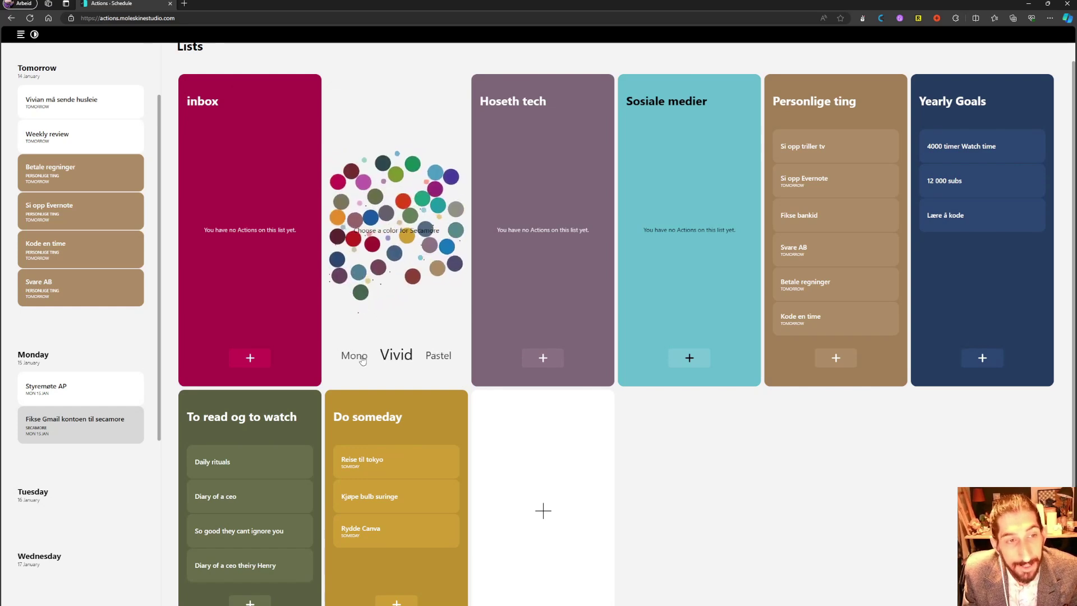
{"action": "left_click", "coordinate": [362, 358]}
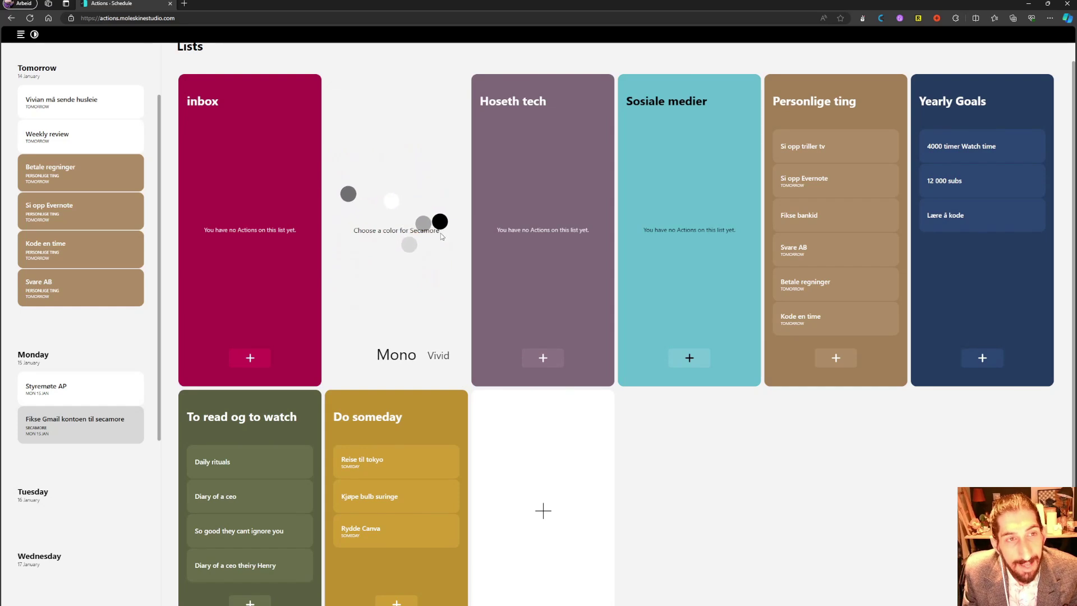
{"action": "left_click", "coordinate": [429, 228]}
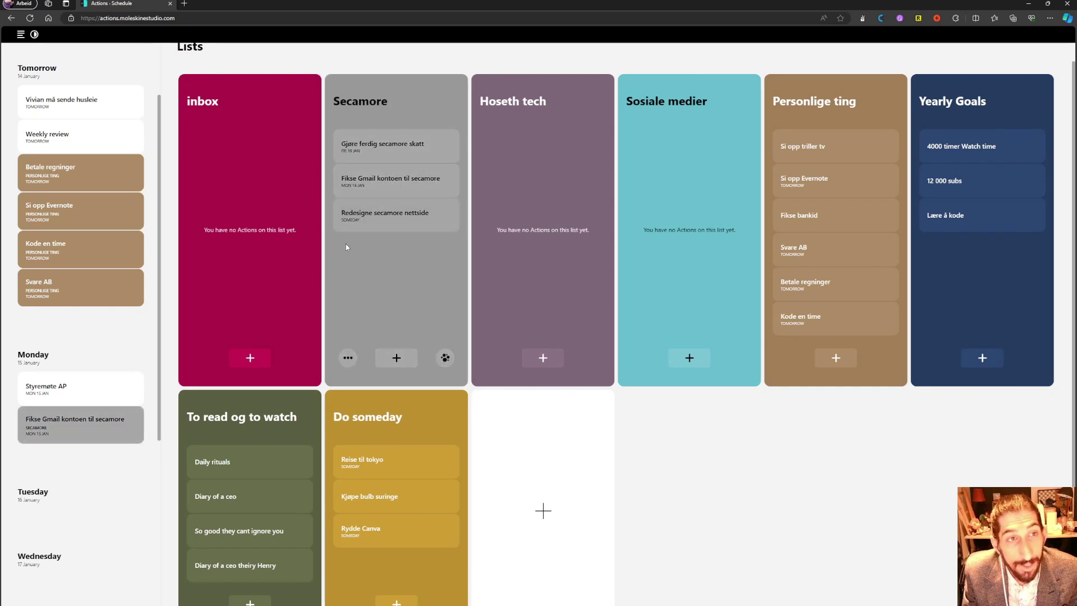
{"action": "left_click", "coordinate": [446, 358]}
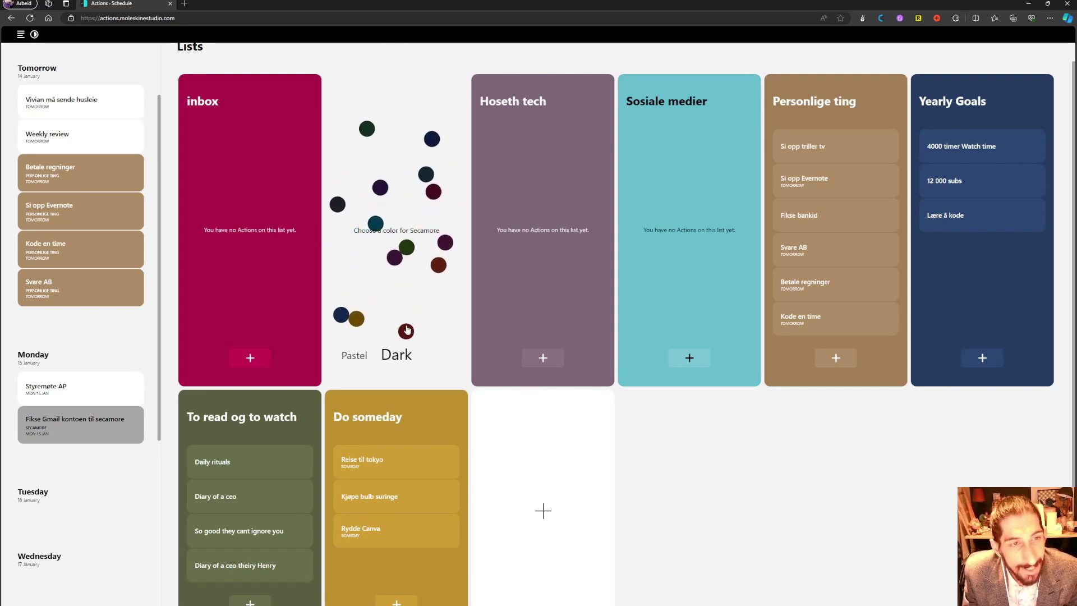
{"action": "left_click", "coordinate": [406, 331]}
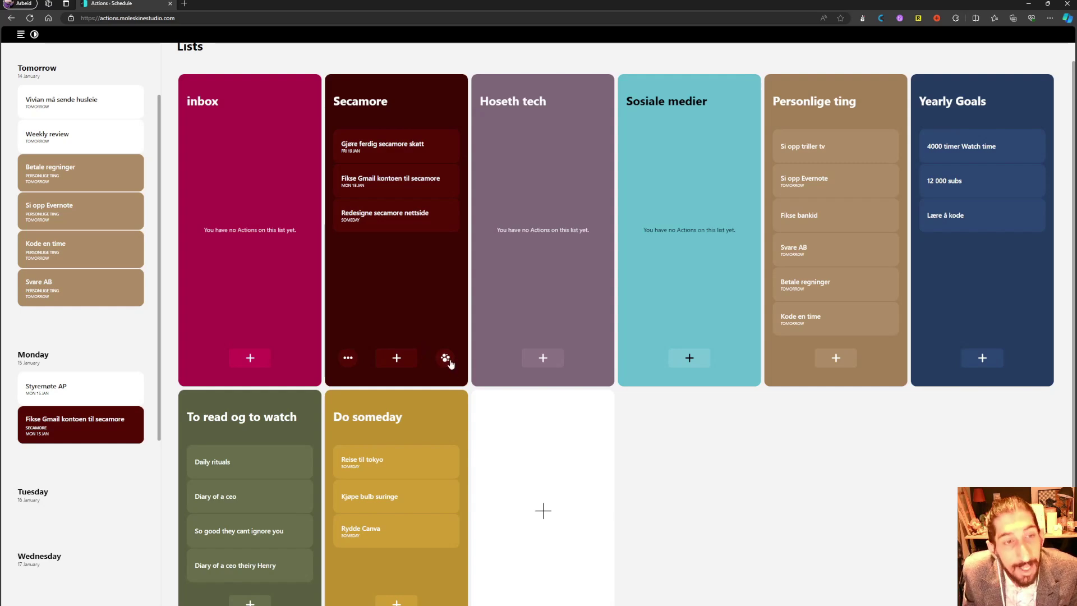
- Pick a dark green dot from the Secamore list's Dark colour set
{"action": "left_click", "coordinate": [446, 357]}
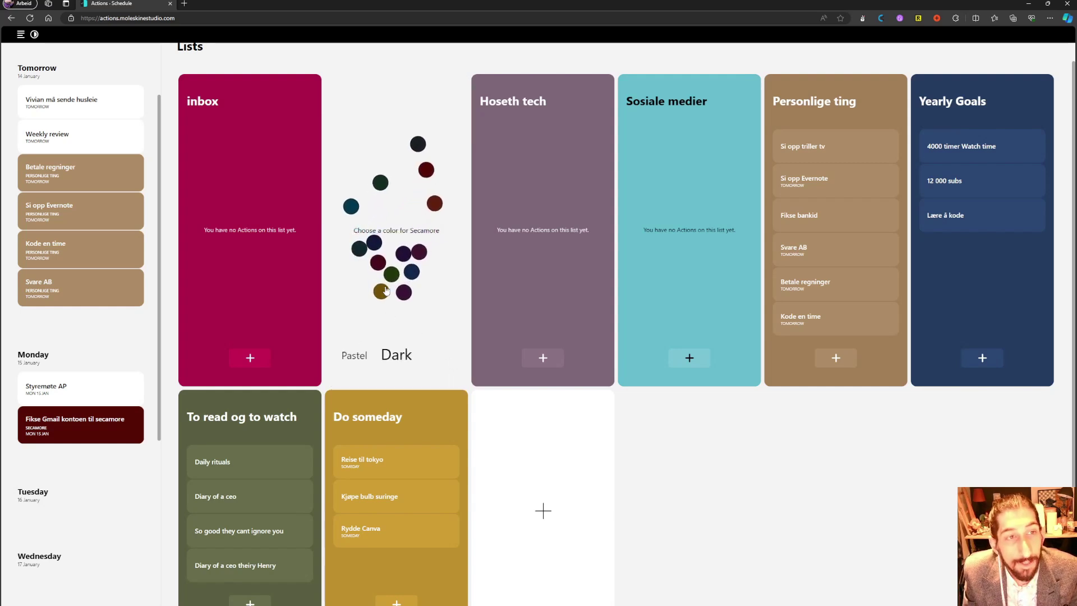
{"action": "left_click", "coordinate": [400, 264]}
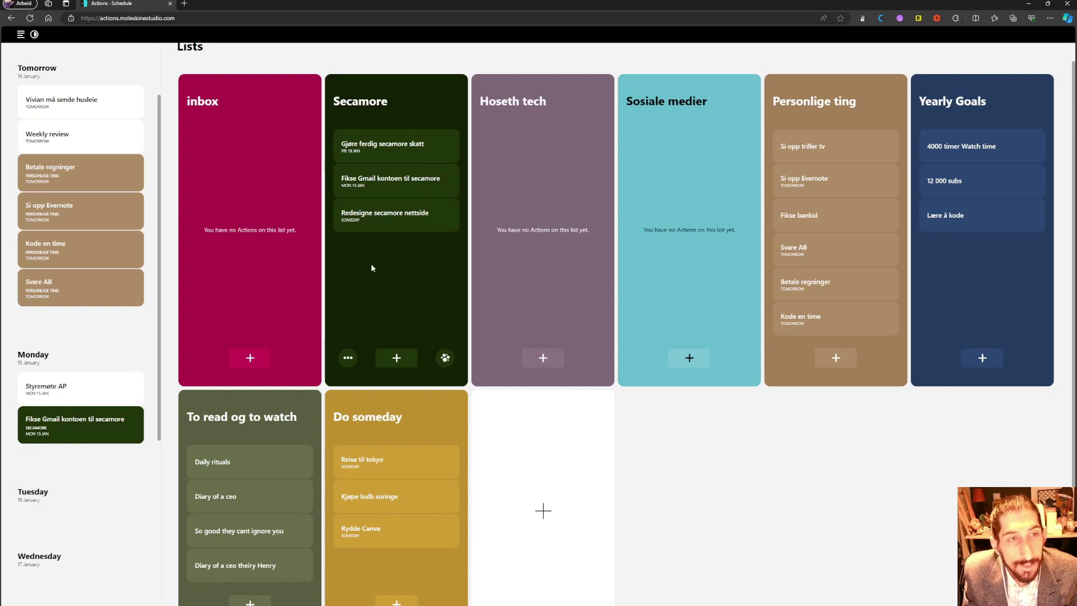
{"action": "mouse_move", "coordinate": [529, 242]}
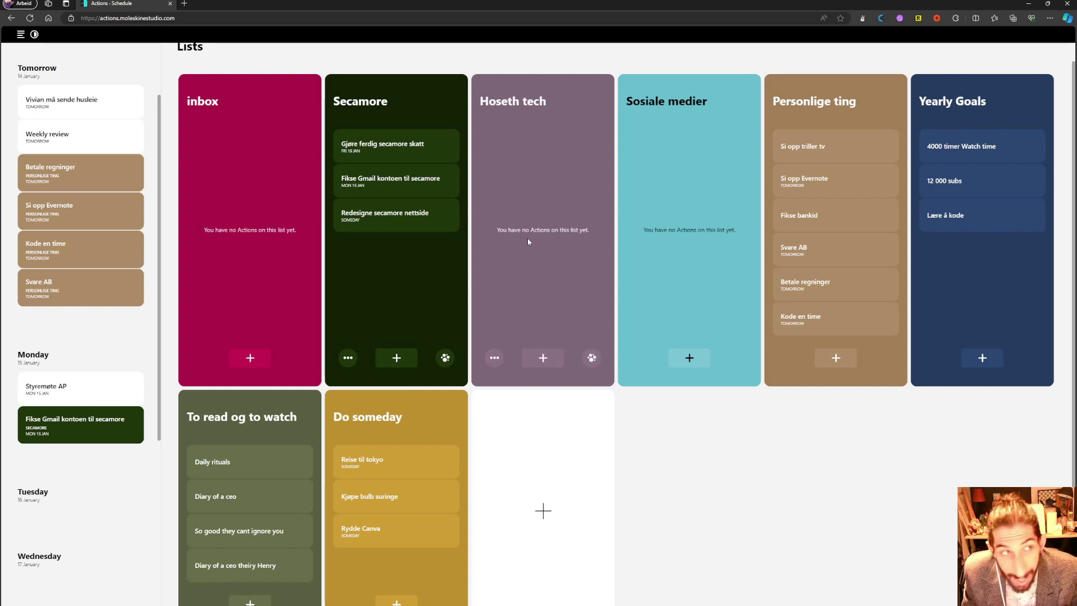
{"action": "left_click", "coordinate": [34, 34]}
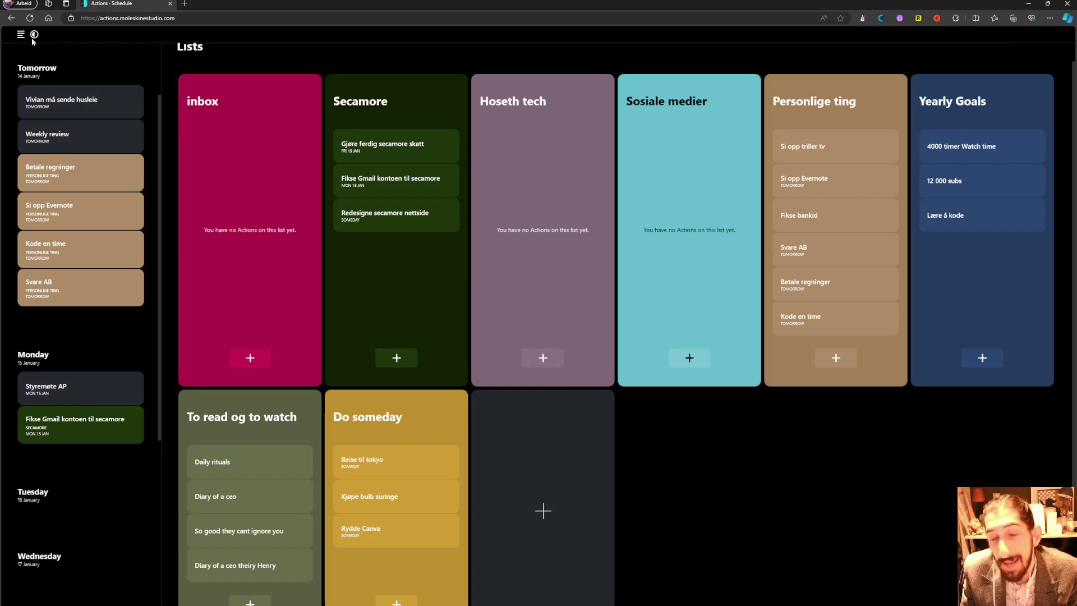
{"action": "left_click", "coordinate": [34, 35]}
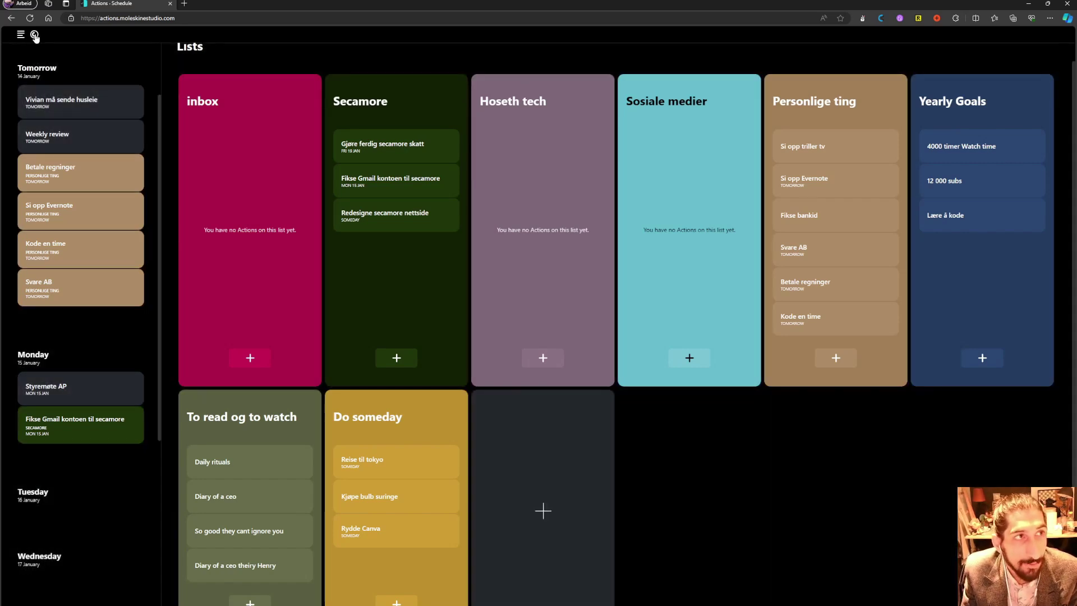
{"action": "left_click", "coordinate": [34, 35]}
{"action": "left_click", "coordinate": [21, 35]}
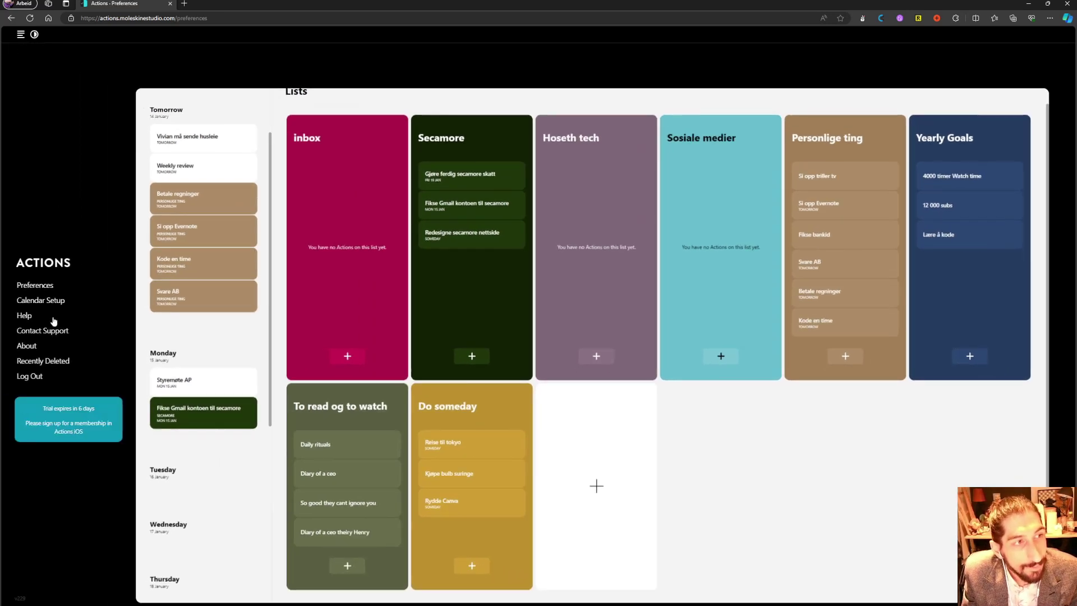
{"action": "left_click", "coordinate": [48, 301]}
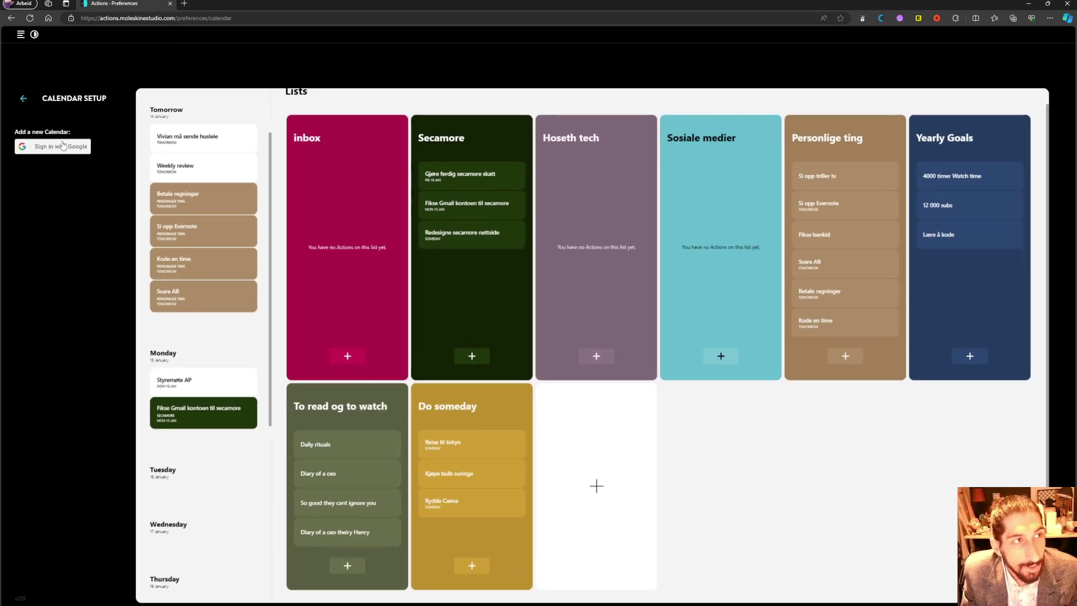
{"action": "left_click", "coordinate": [23, 98]}
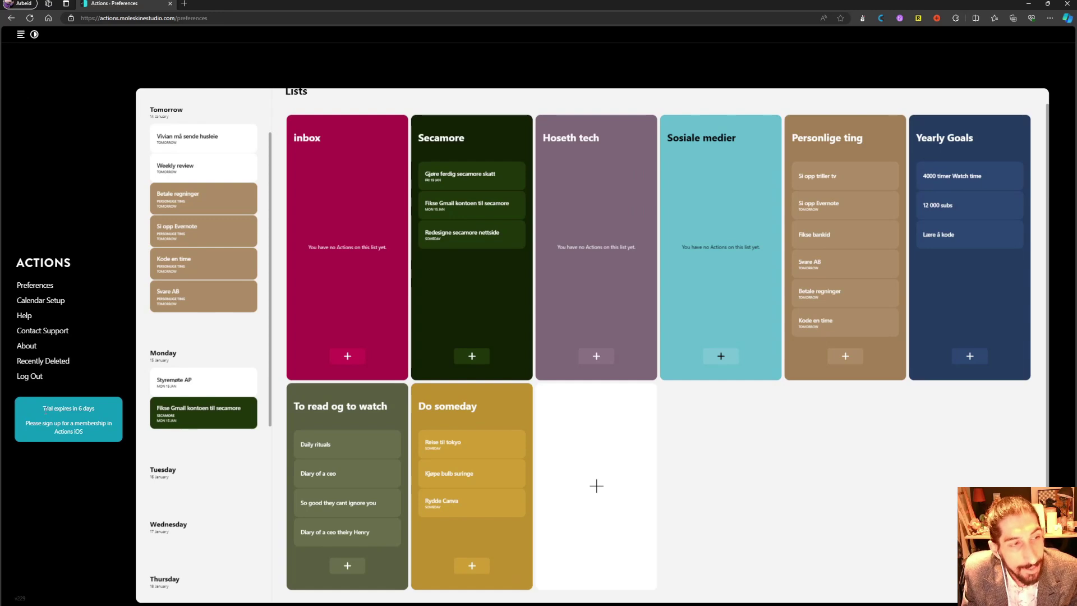
{"action": "left_click_drag", "start_coordinate": [38, 420], "coordinate": [103, 435]}
{"action": "left_click", "coordinate": [30, 393]}
{"action": "left_click_drag", "start_coordinate": [30, 394], "coordinate": [109, 437]}
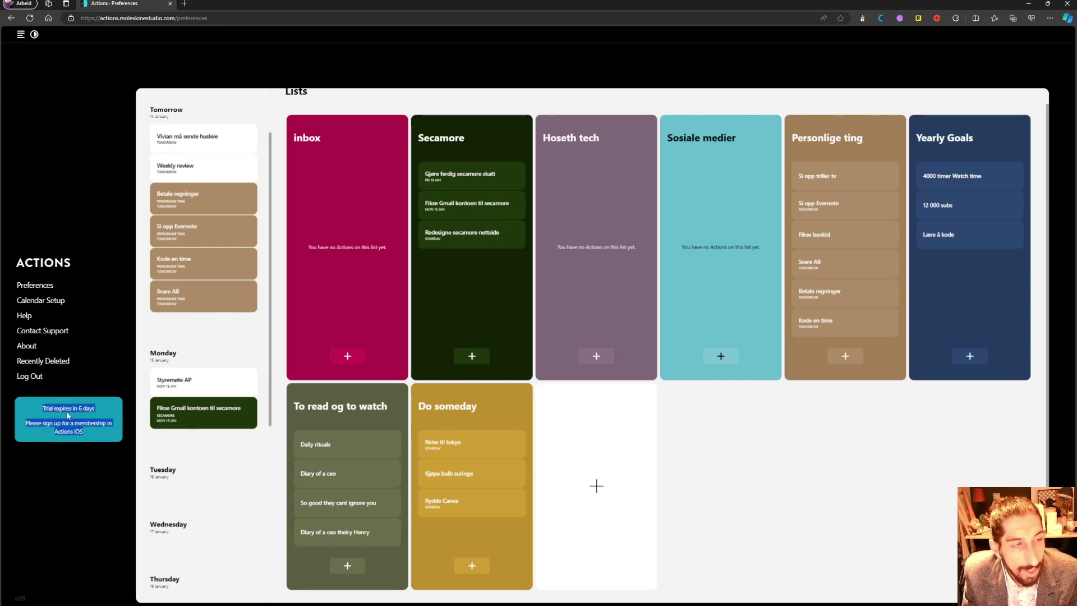
{"action": "left_click", "coordinate": [22, 34]}
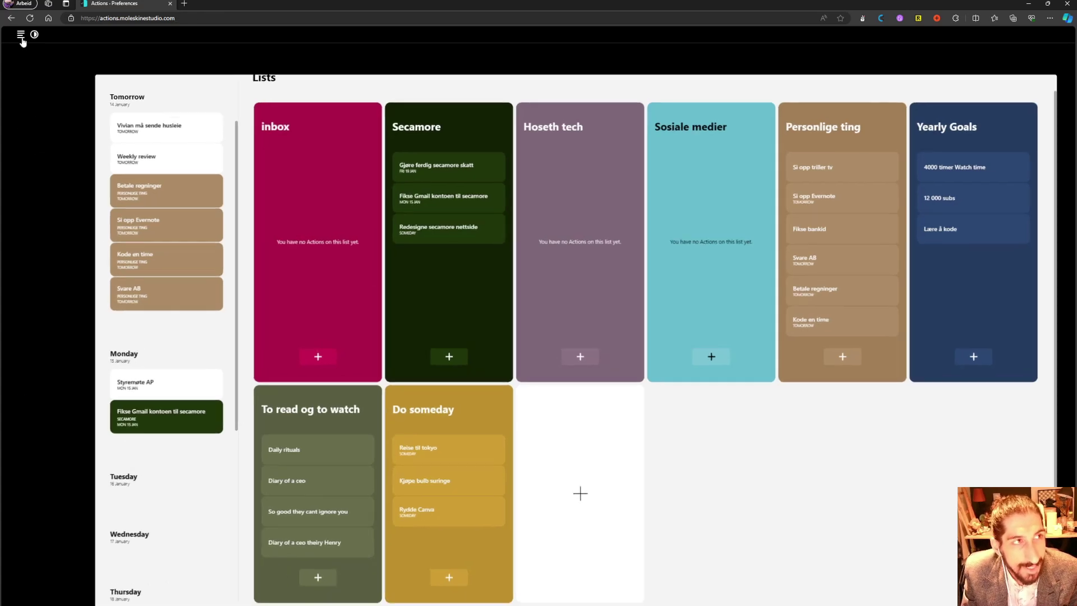